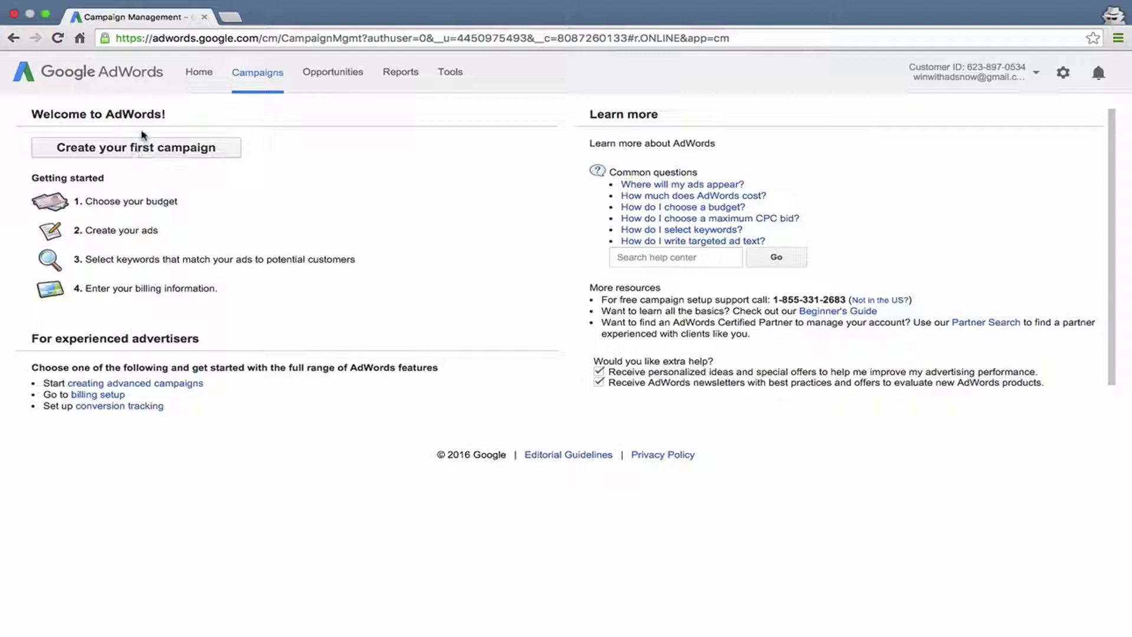
# Start creating an advanced campaign and set its type to Search Network only.
pyautogui.click(148, 156)
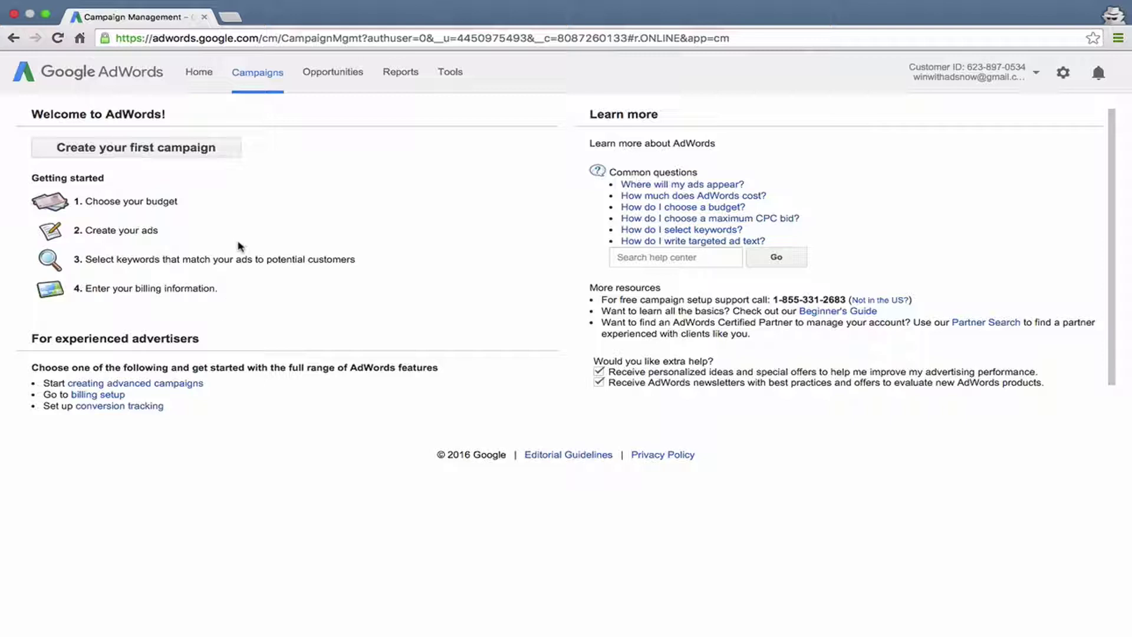
pyautogui.click(190, 385)
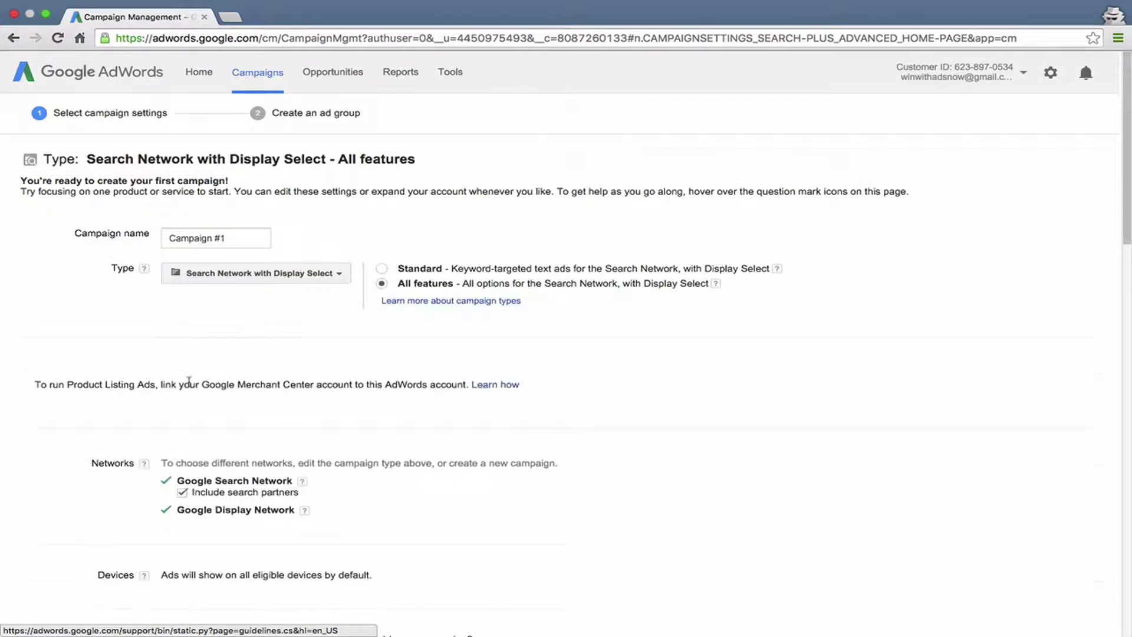
pyautogui.click(253, 233)
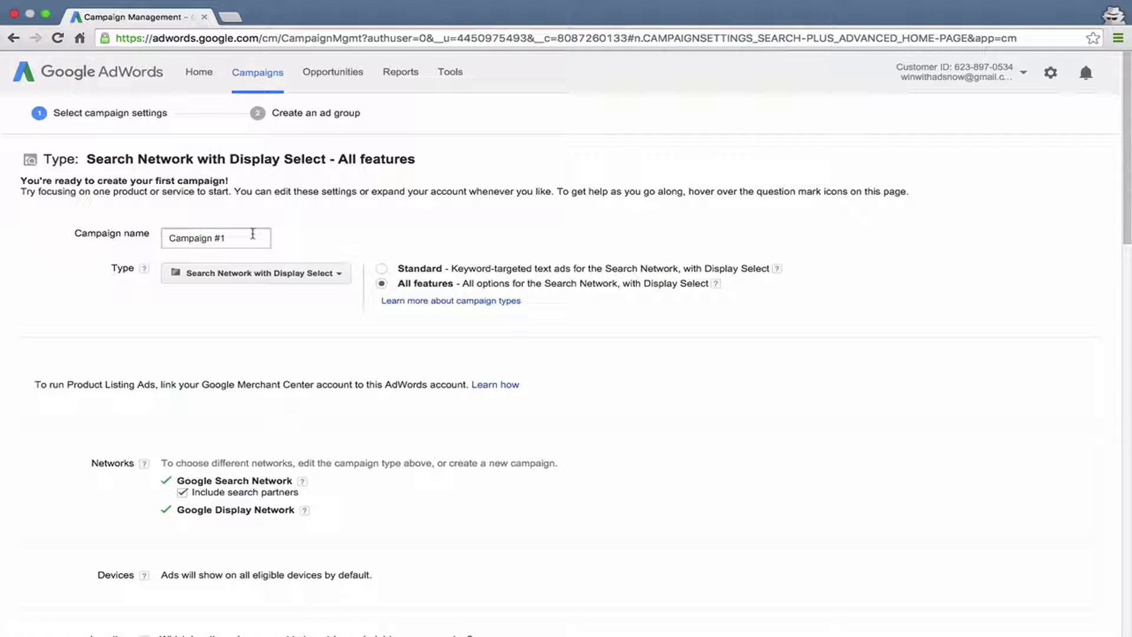
pyautogui.moveTo(253, 233); pyautogui.dragTo(168, 237)
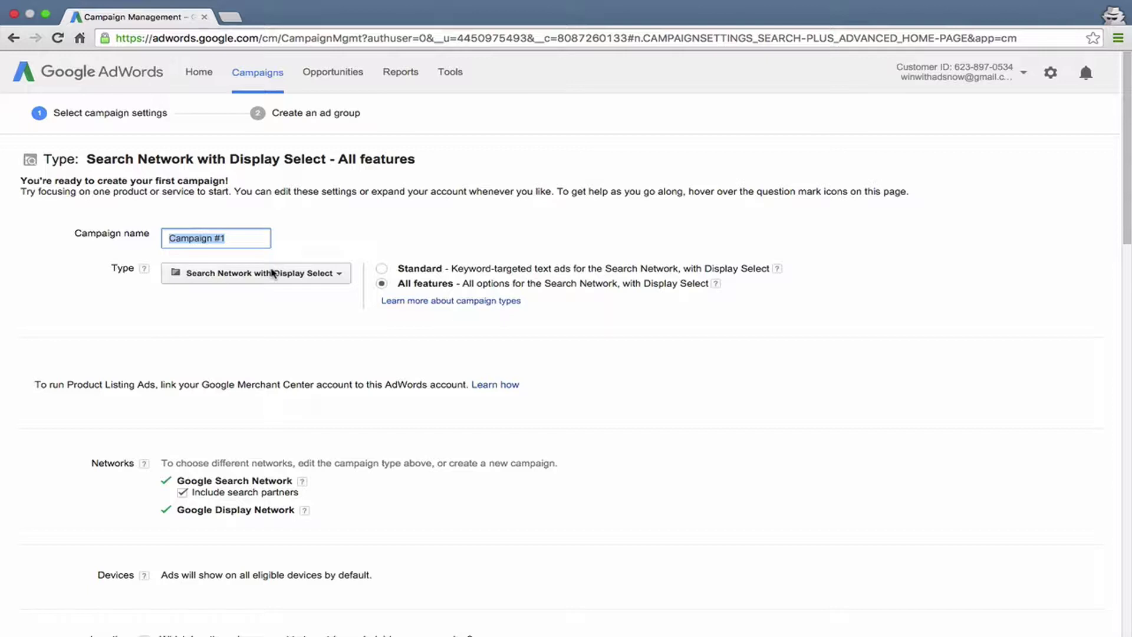
pyautogui.click(273, 273)
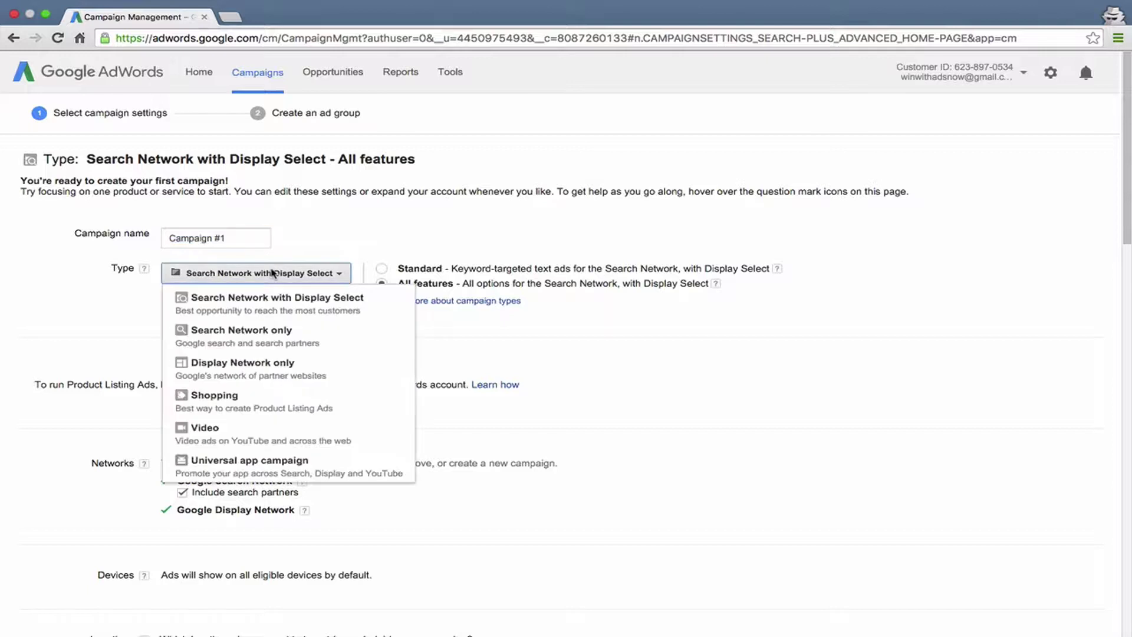
pyautogui.click(252, 332)
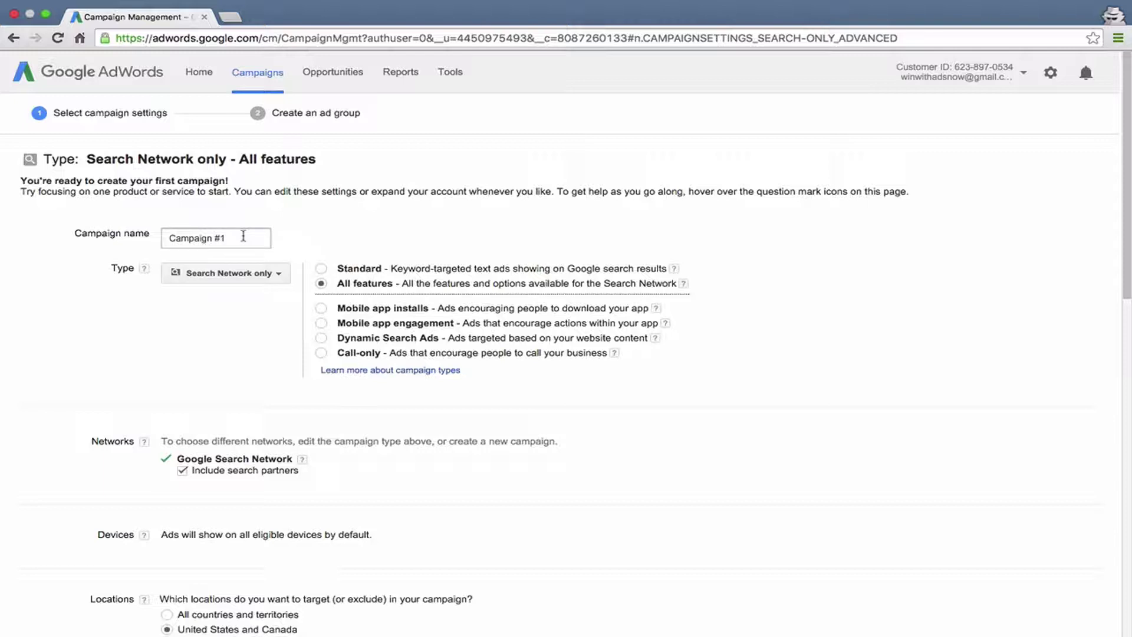
# Name the campaign "Buy Umbrellas".
pyautogui.moveTo(243, 236); pyautogui.dragTo(159, 241)
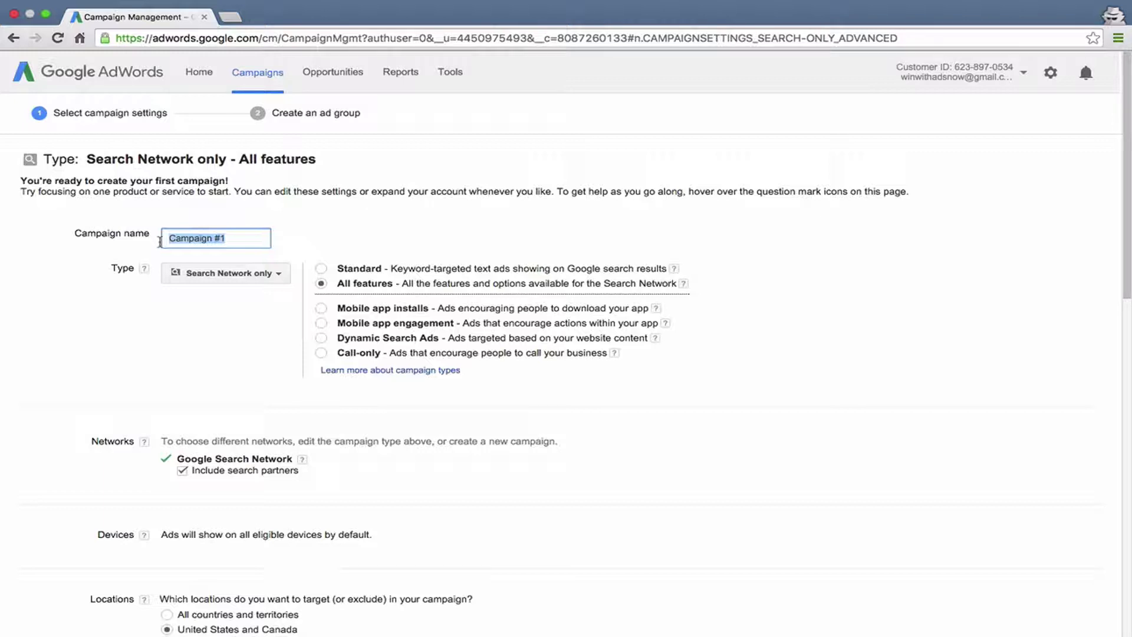
pyautogui.write('Buy Umbrellas')
pyautogui.click(312, 252)
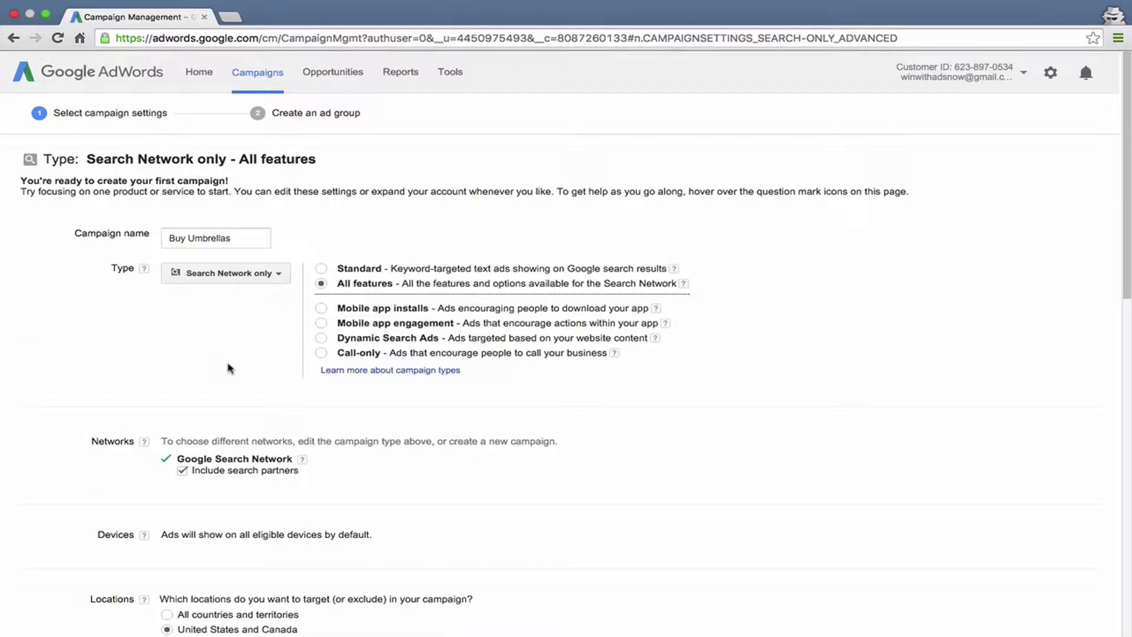
# Examine the campaign's Networks settings, including the search partners option, and its Devices setting.
pyautogui.scroll(-2, 230, 369)
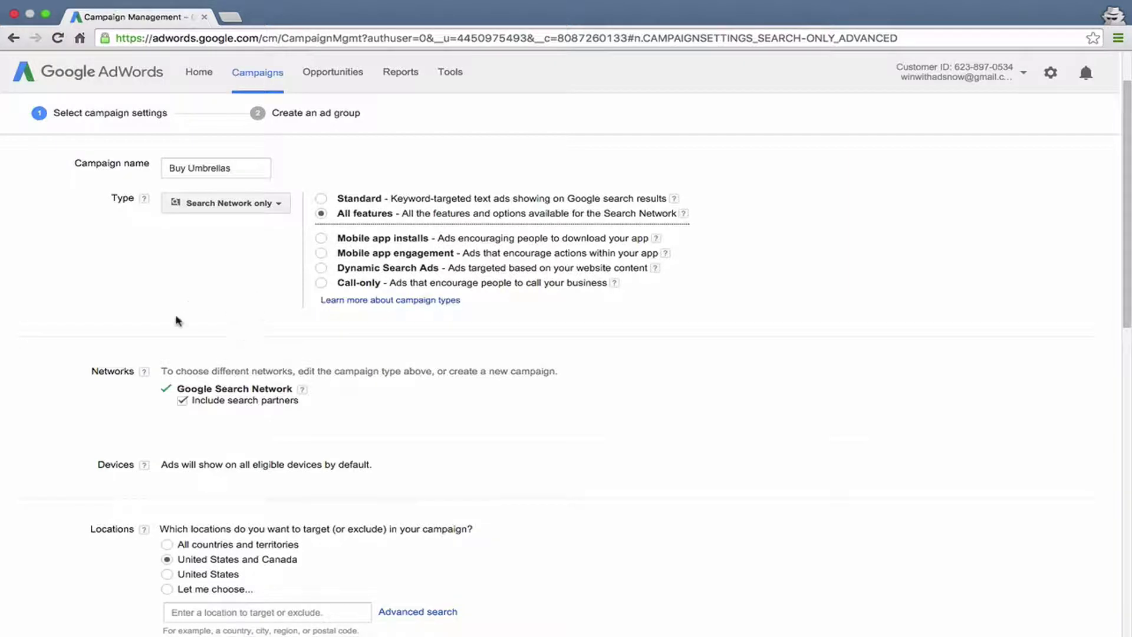
pyautogui.scroll(-4, 177, 320)
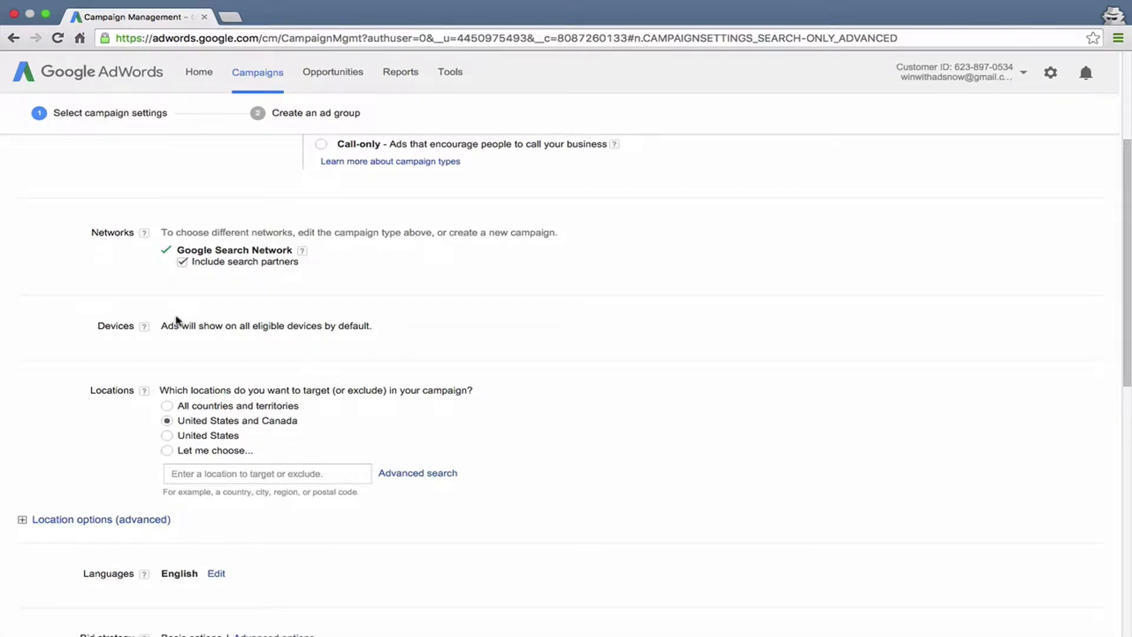
pyautogui.scroll(1, 215, 227)
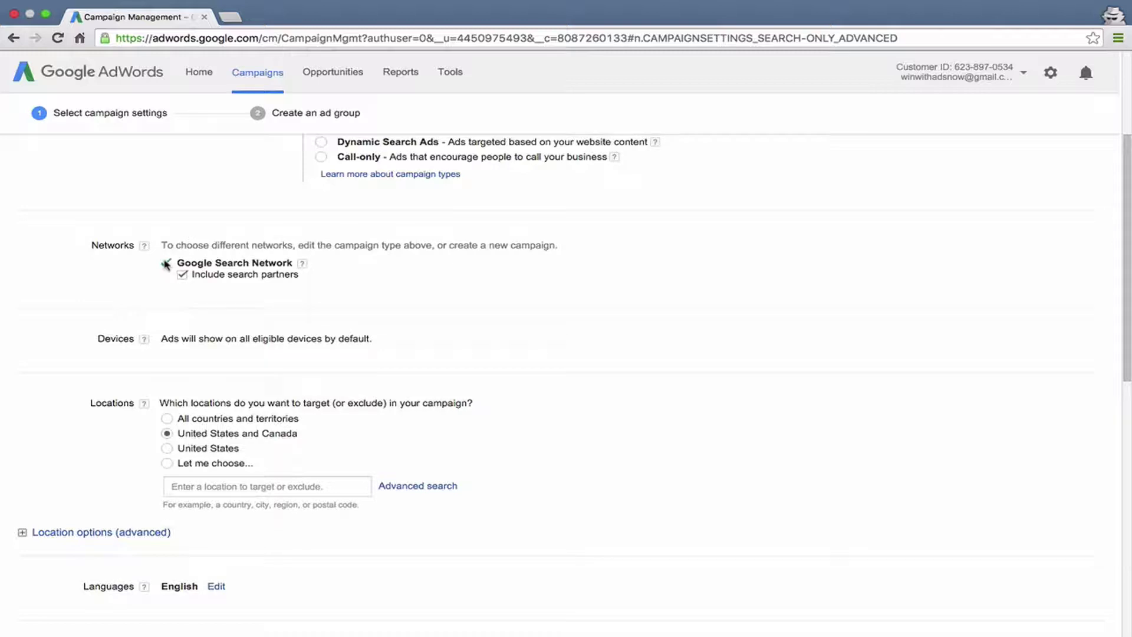
pyautogui.moveTo(177, 262); pyautogui.dragTo(290, 260)
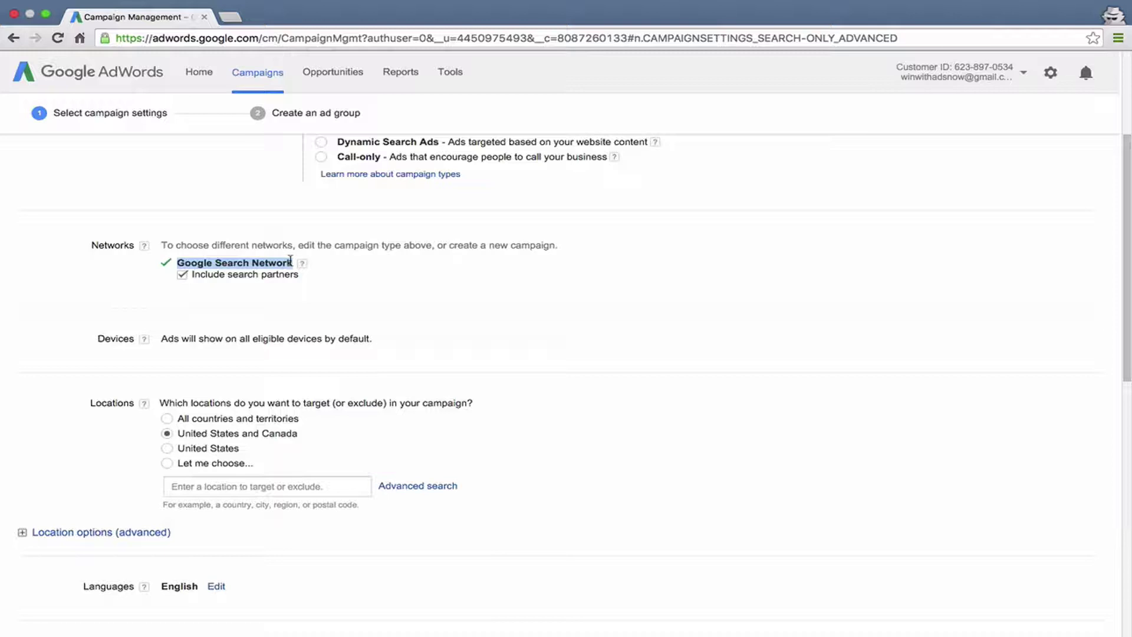
pyautogui.click(183, 276)
pyautogui.click(183, 276)
pyautogui.scroll(-3, 189, 298)
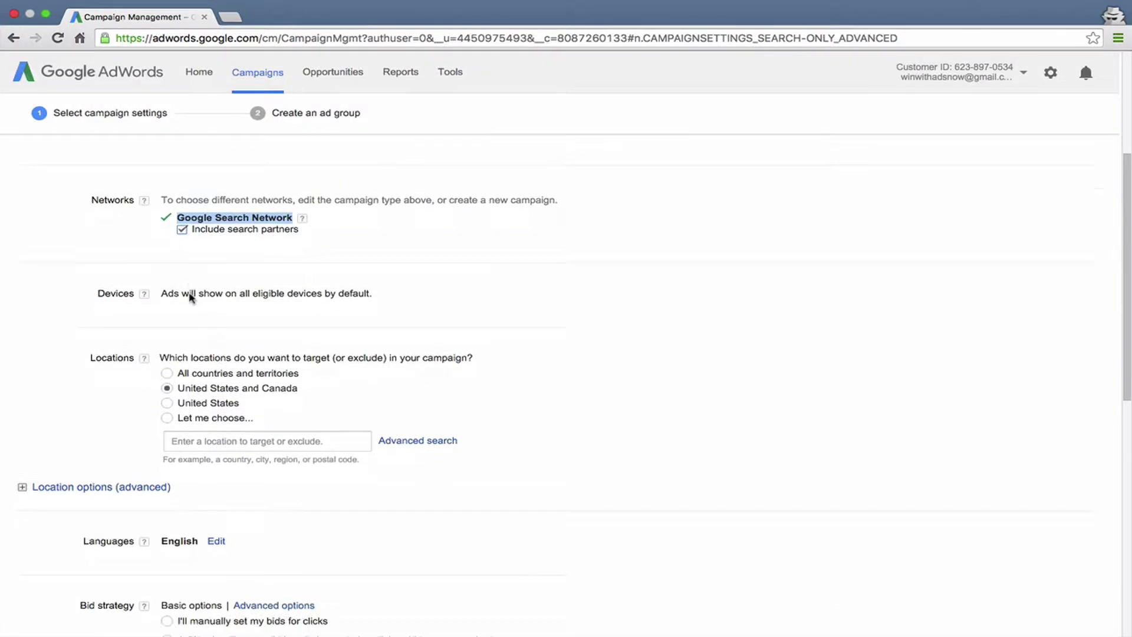
pyautogui.scroll(-2, 189, 298)
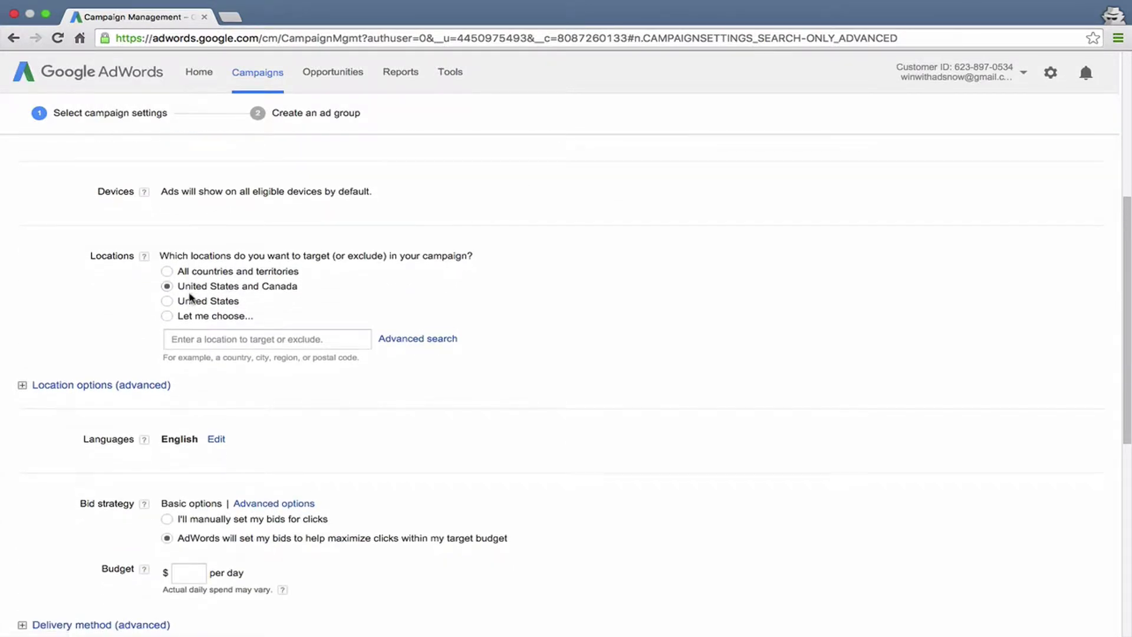
pyautogui.scroll(1, 201, 204)
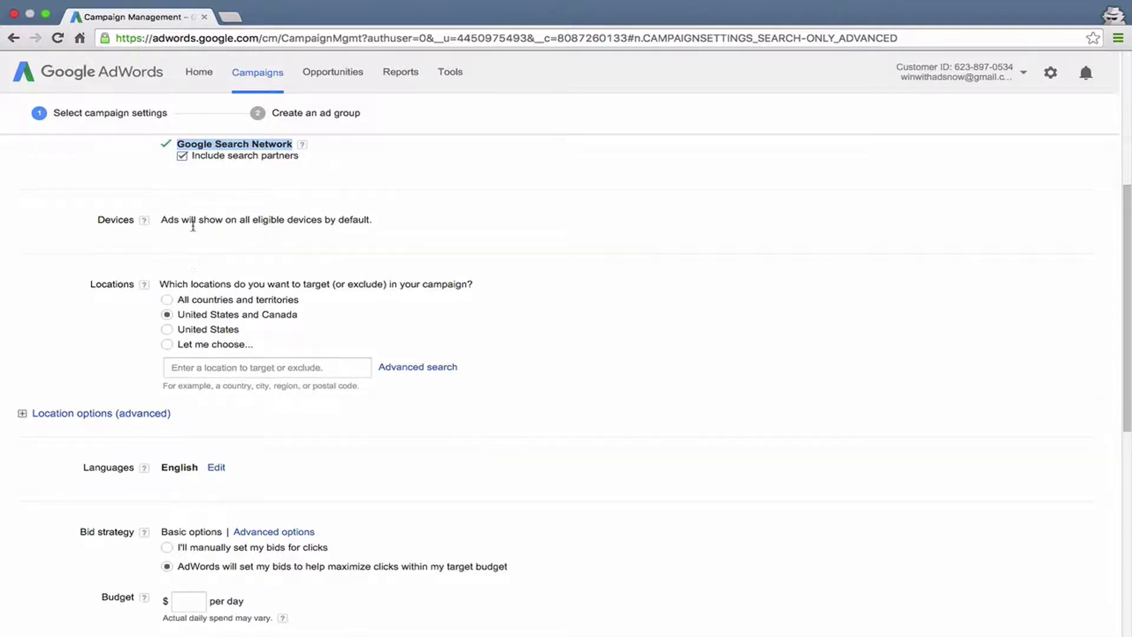
# Set the campaign's target location to United States.
pyautogui.scroll(-2, 192, 224)
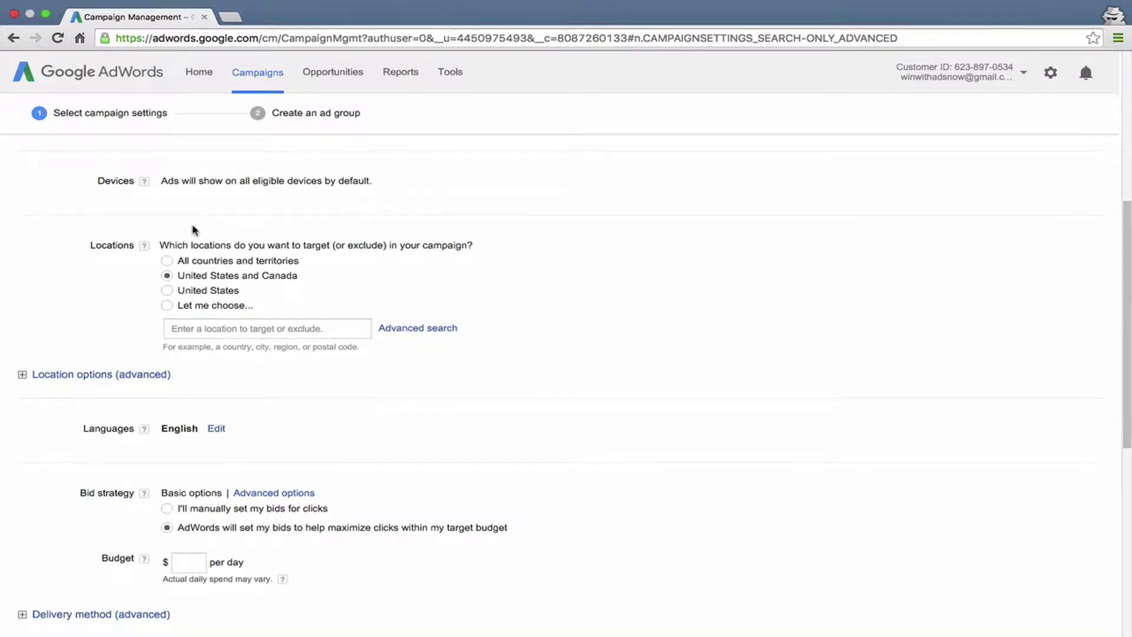
pyautogui.scroll(-1, 193, 230)
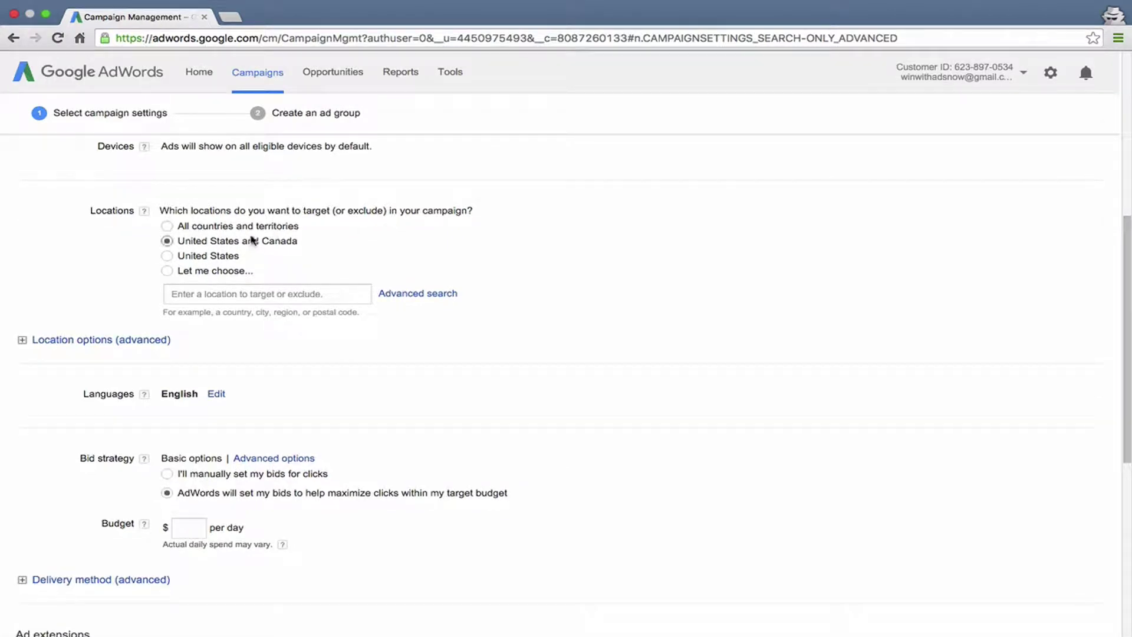
pyautogui.click(236, 297)
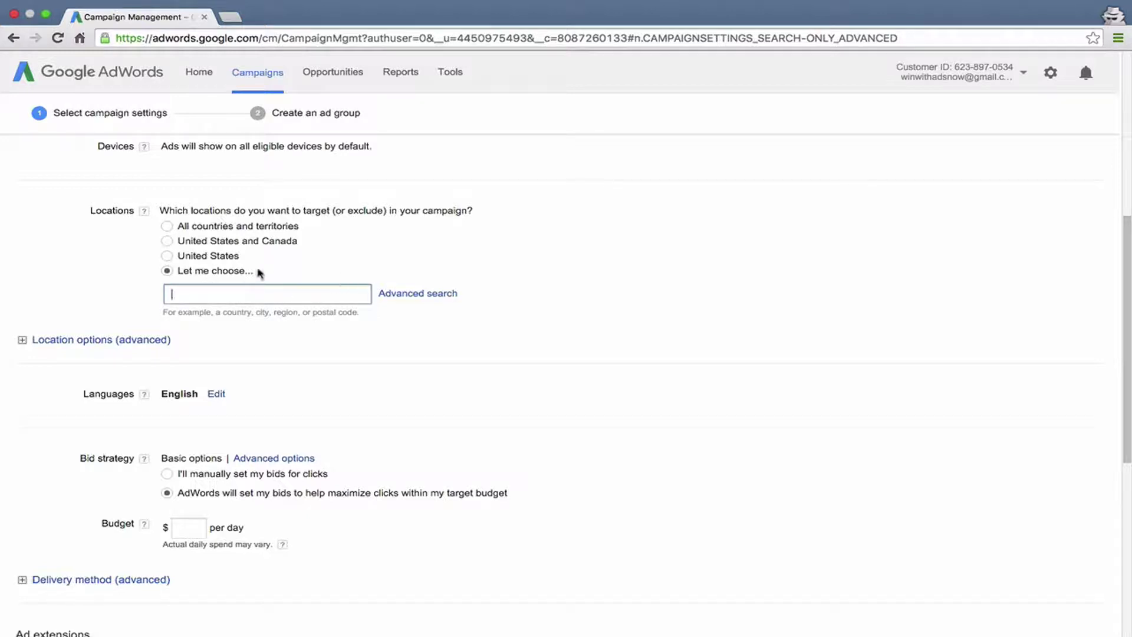
pyautogui.click(222, 260)
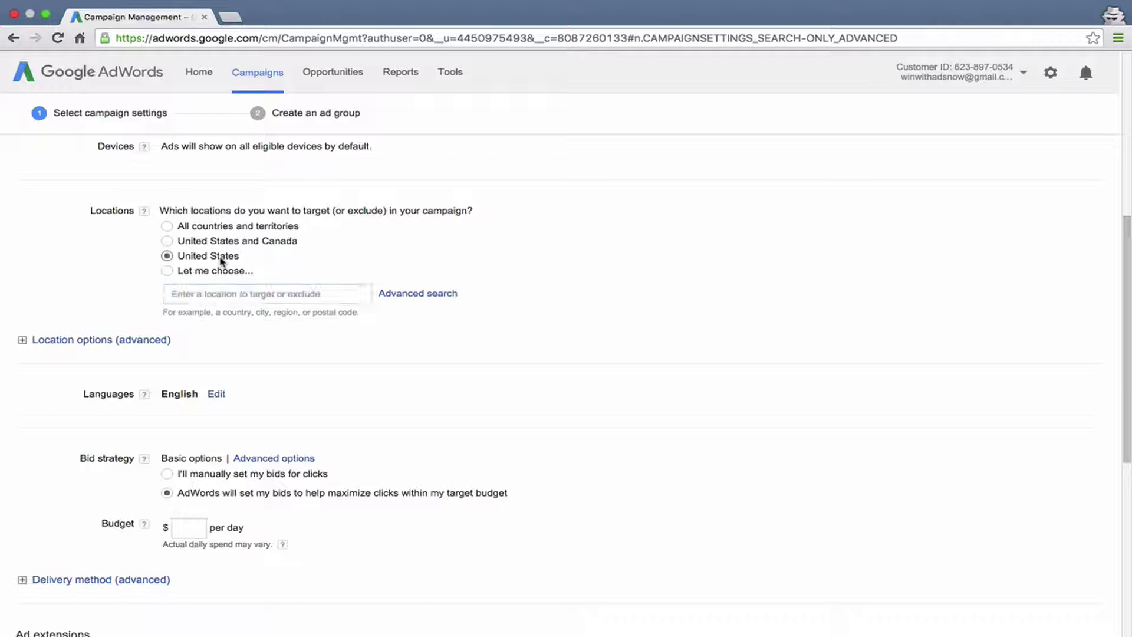
pyautogui.scroll(-1, 332, 268)
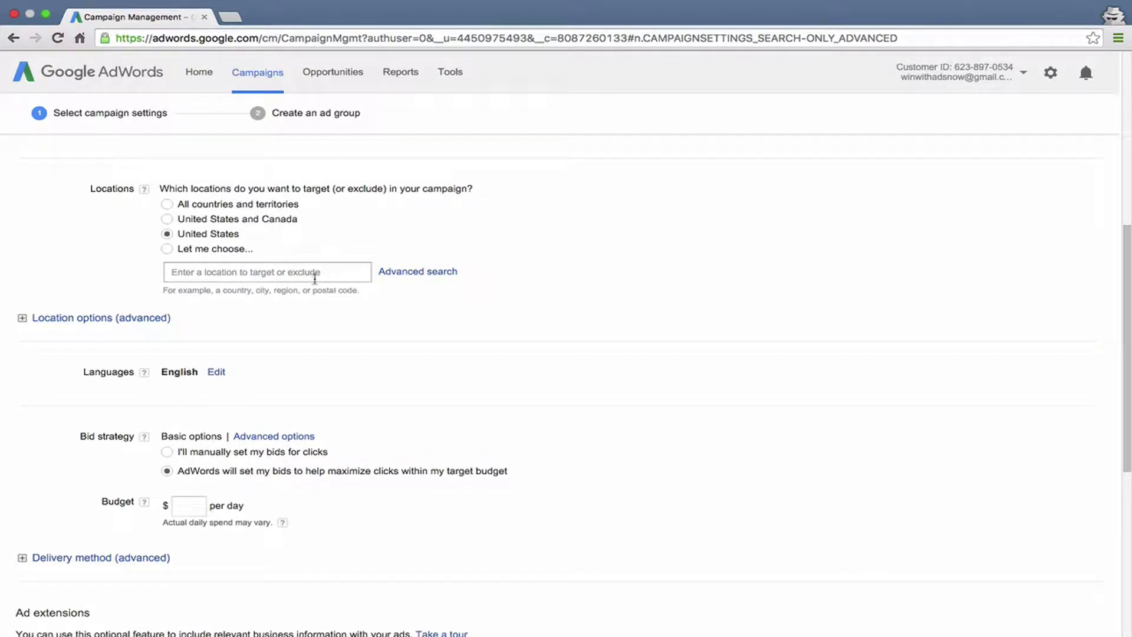
pyautogui.click(293, 274)
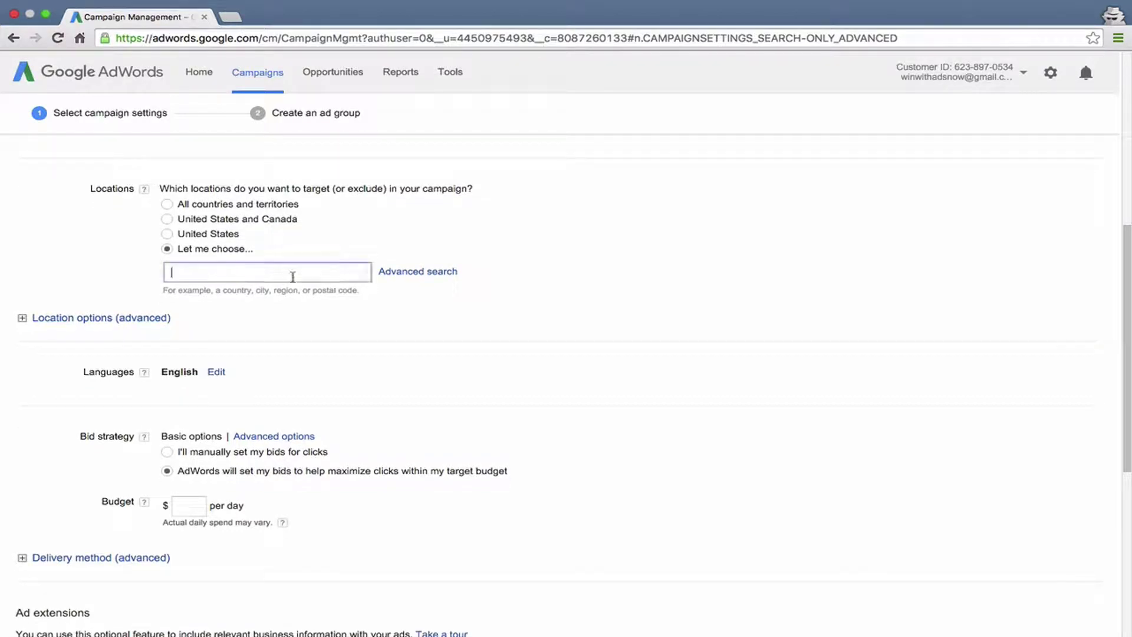
pyautogui.click(198, 233)
pyautogui.scroll(-1, 98, 320)
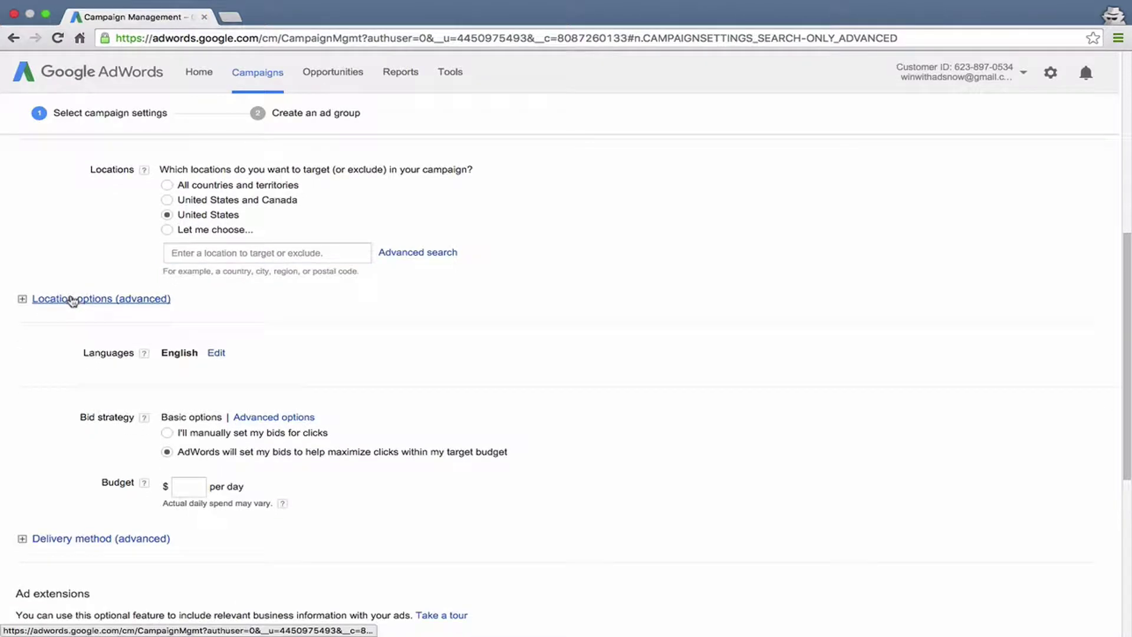
# Expand the advanced location options and choose the recommended "People in, searching for, or who show interest" option for both Target and Exclude.
pyautogui.click(72, 302)
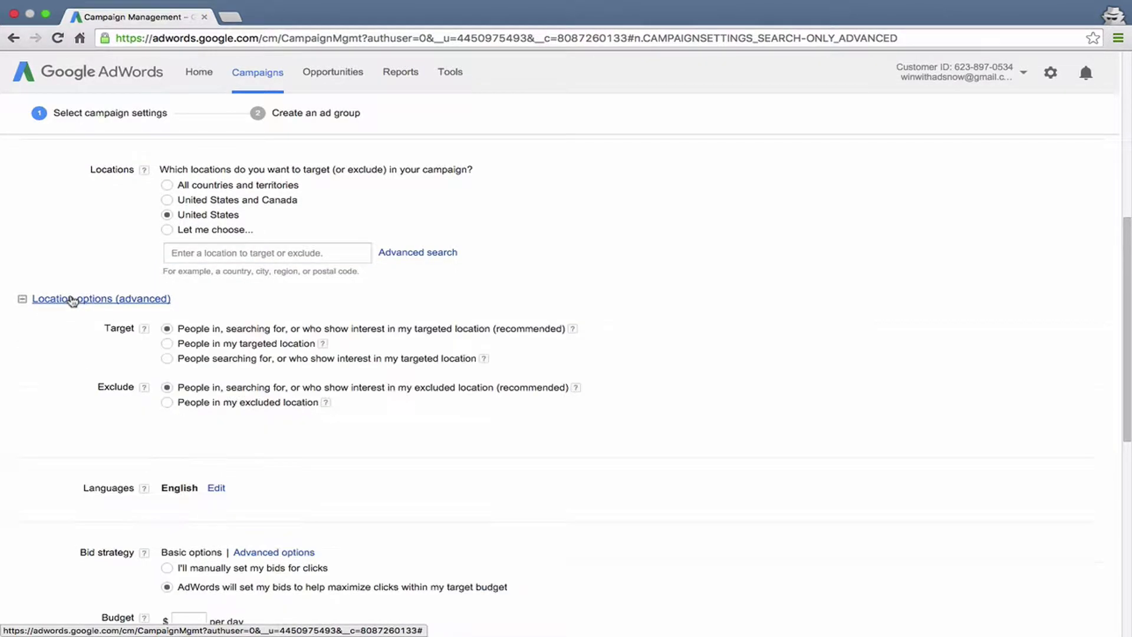
pyautogui.click(168, 329)
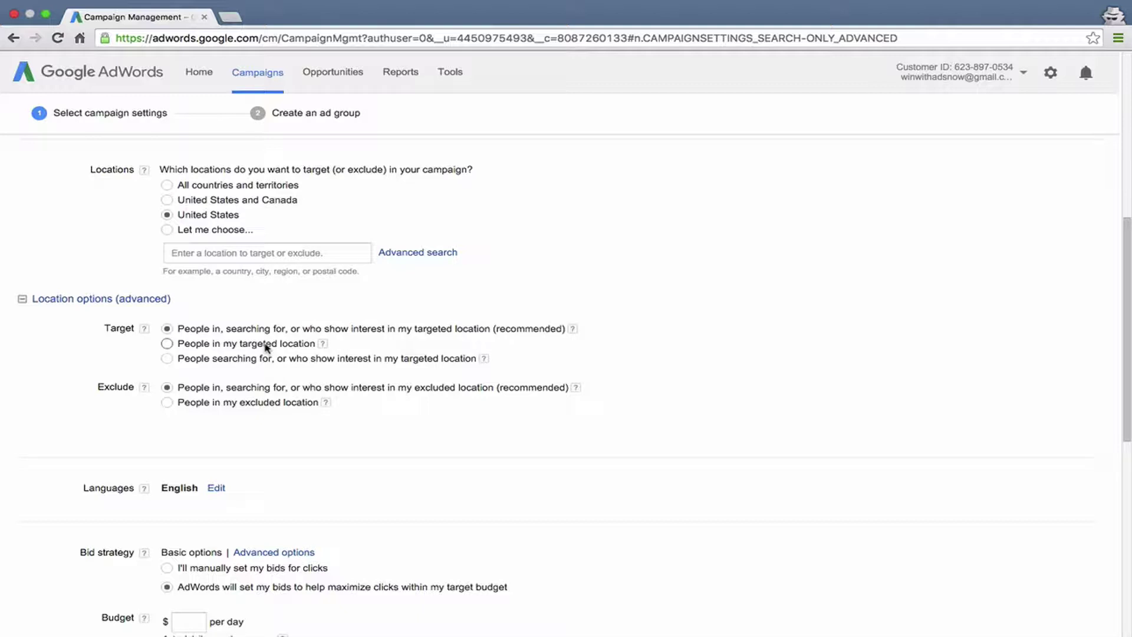
pyautogui.click(220, 347)
pyautogui.click(229, 363)
pyautogui.click(232, 331)
pyautogui.scroll(-3, 103, 375)
pyautogui.scroll(-1, 105, 372)
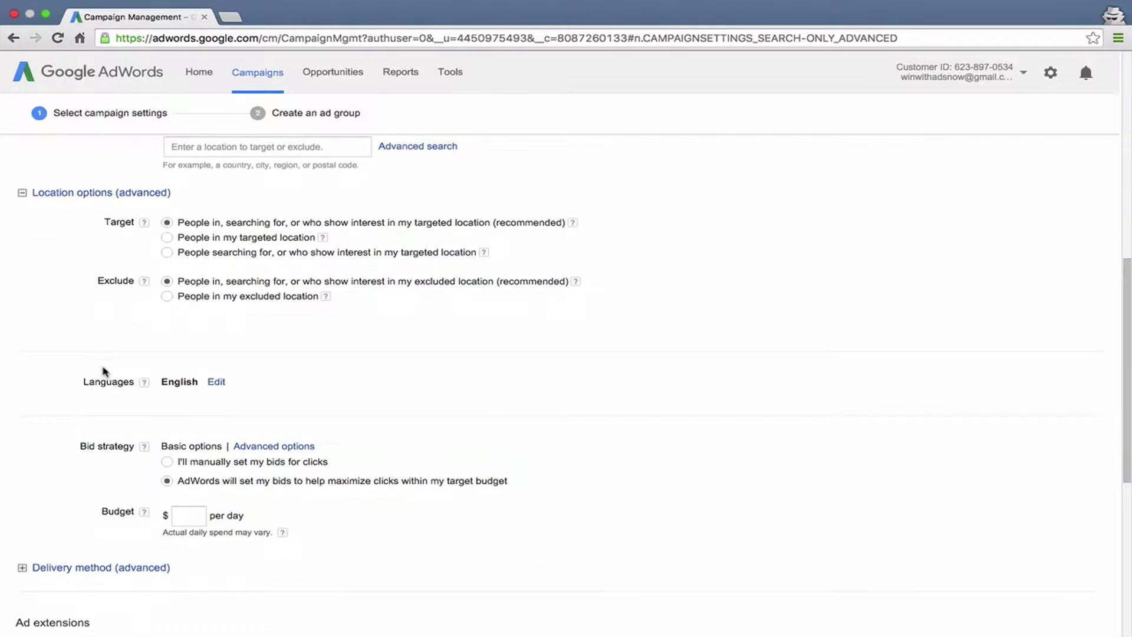
pyautogui.click(168, 298)
pyautogui.click(167, 282)
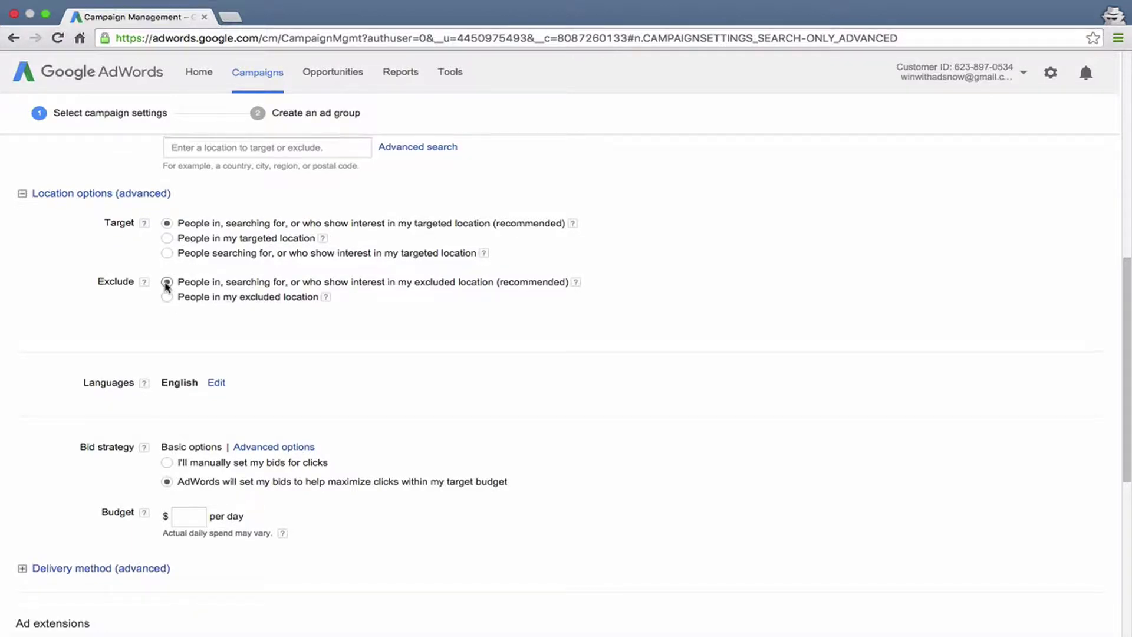
# Switch to custom locations, look up Alaska in the advanced location search, and exclude the state from the campaign.
pyautogui.scroll(2, 167, 287)
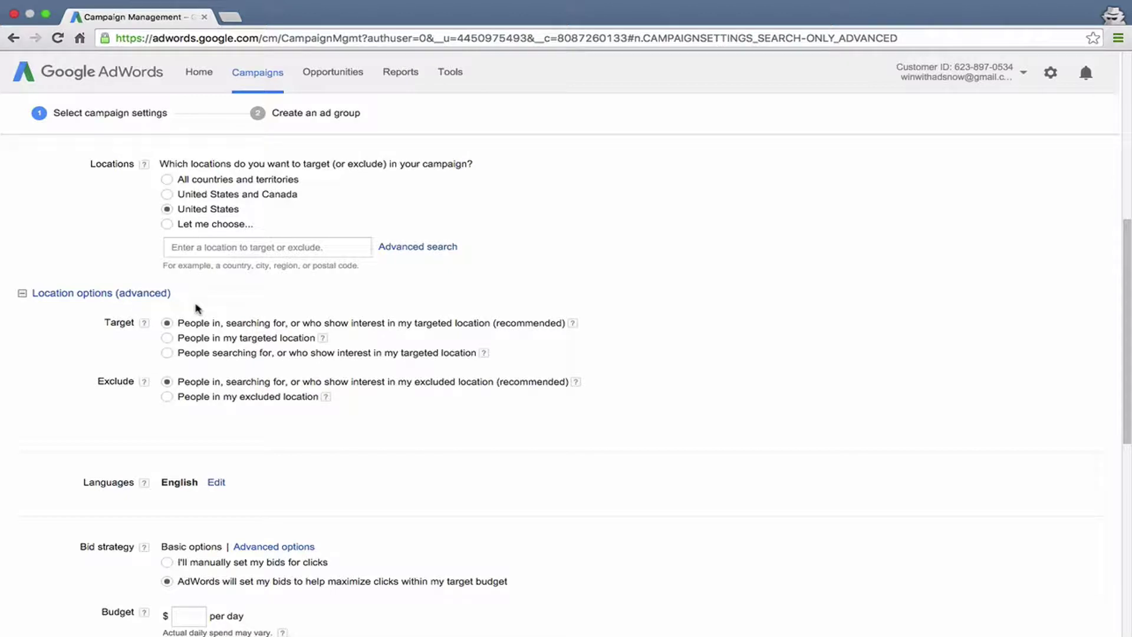
pyautogui.click(225, 249)
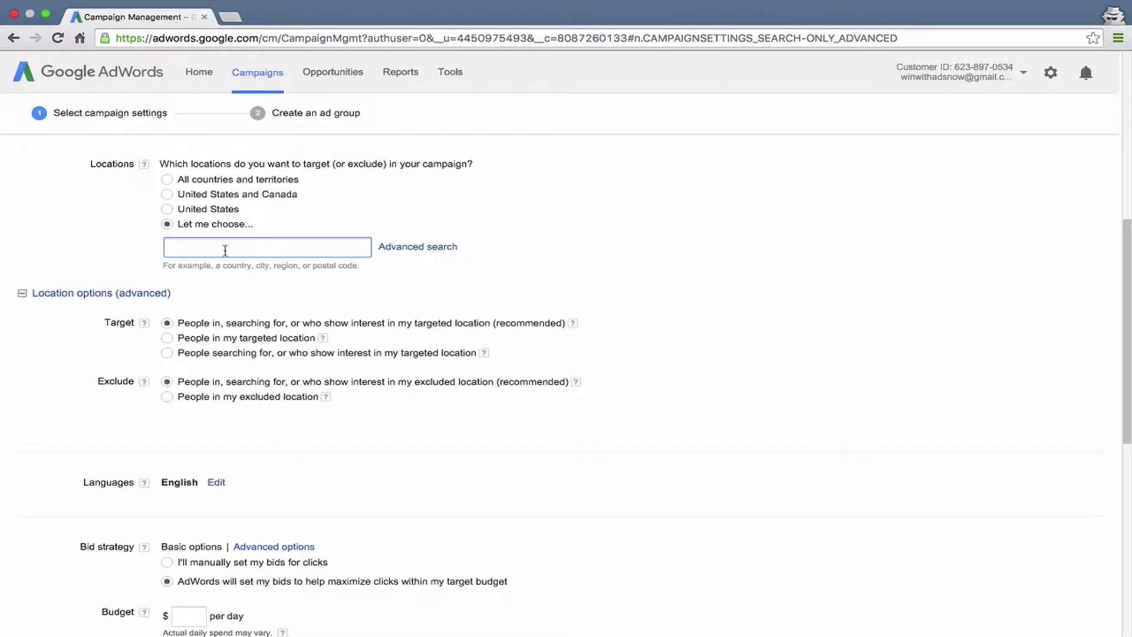
pyautogui.click(404, 248)
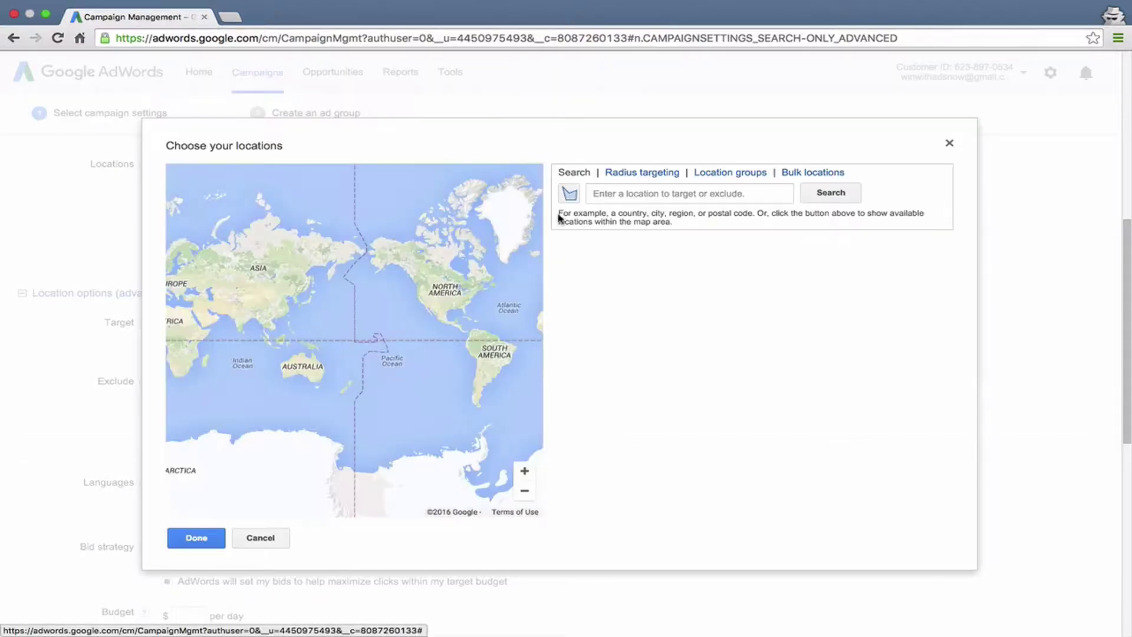
pyautogui.click(601, 193)
pyautogui.write('al')
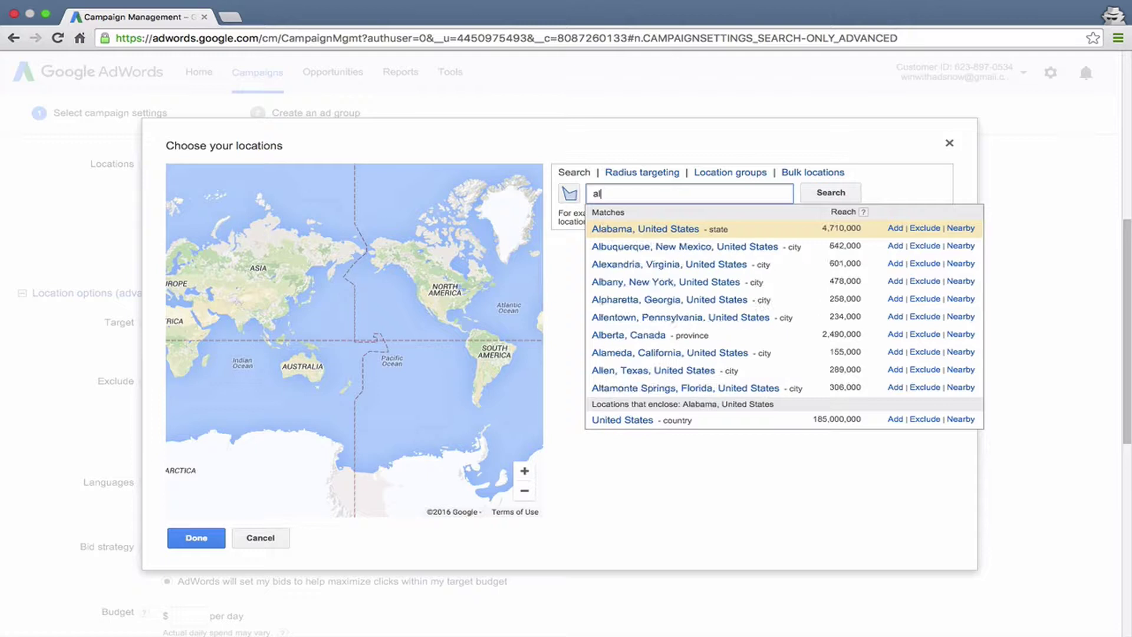
pyautogui.write('ask')
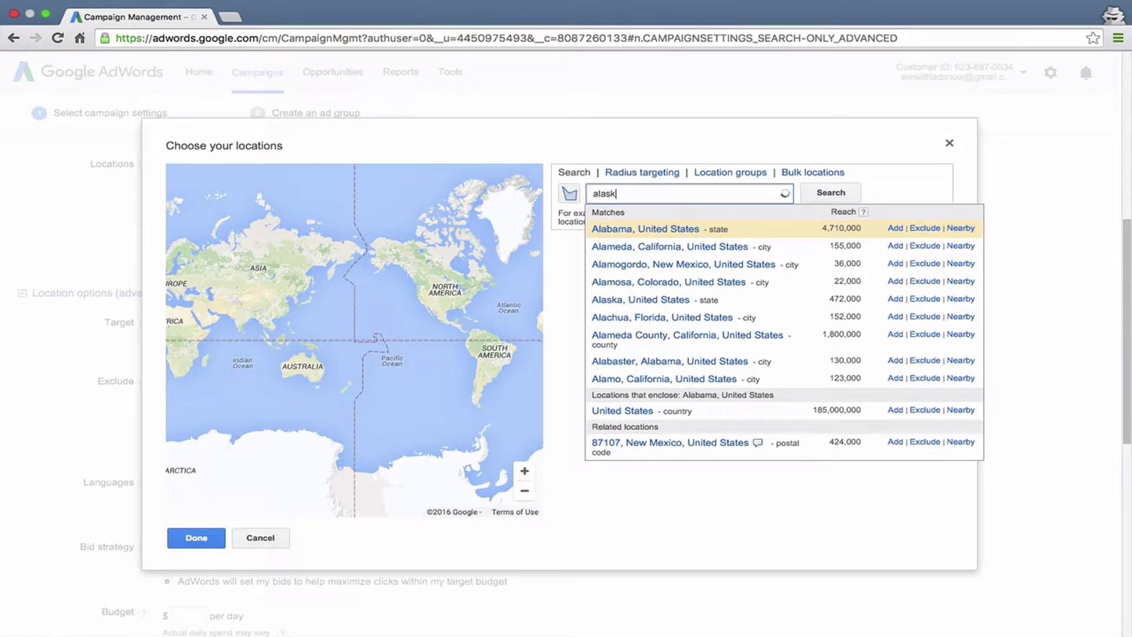
pyautogui.write('a')
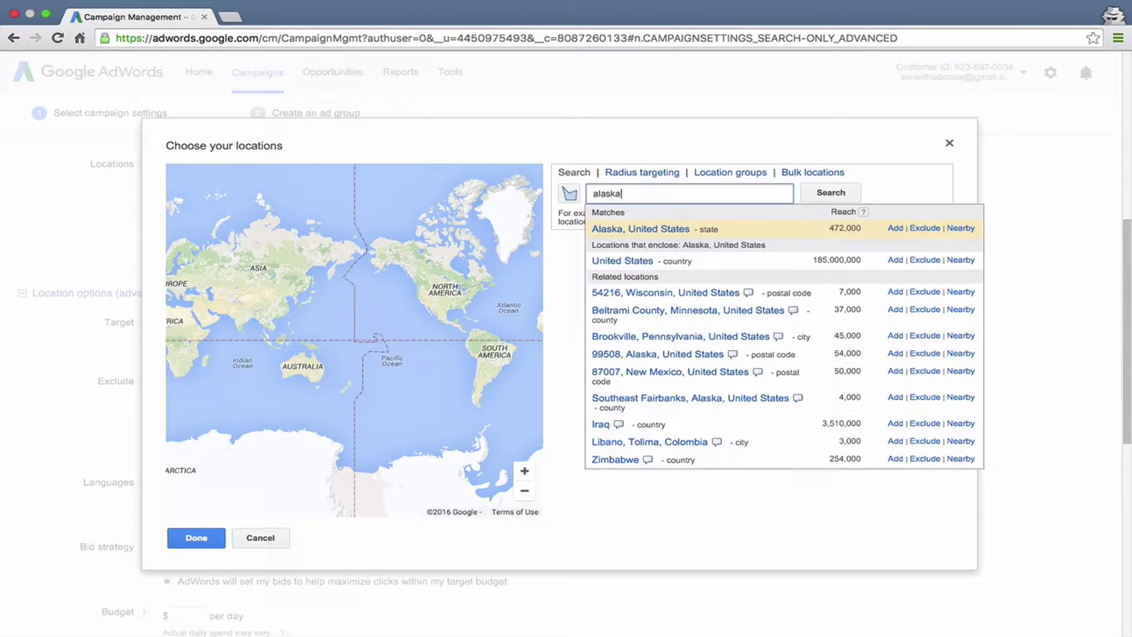
pyautogui.click(925, 228)
# Search for Hawaii and exclude the state from the campaign's locations.
pyautogui.click(676, 192)
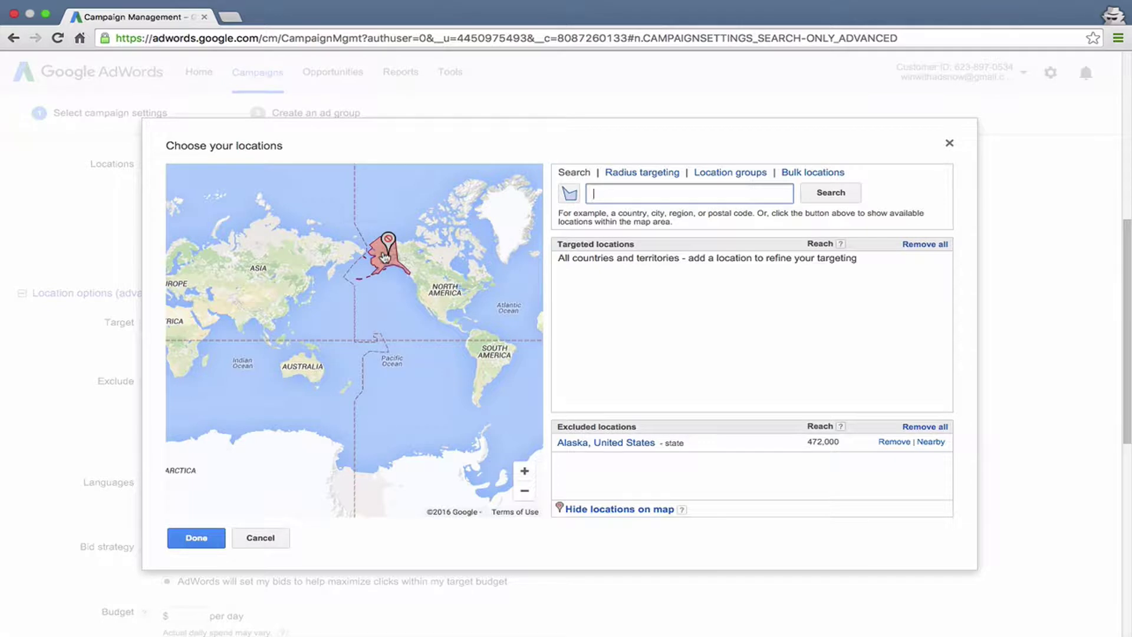
pyautogui.write('hawaii')
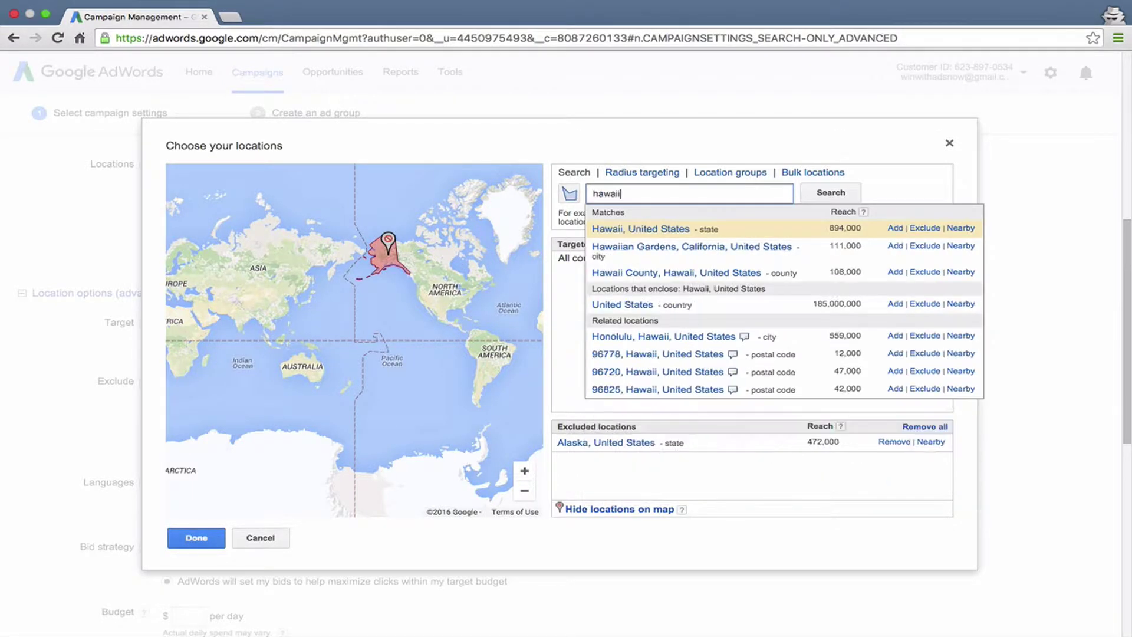
pyautogui.click(925, 229)
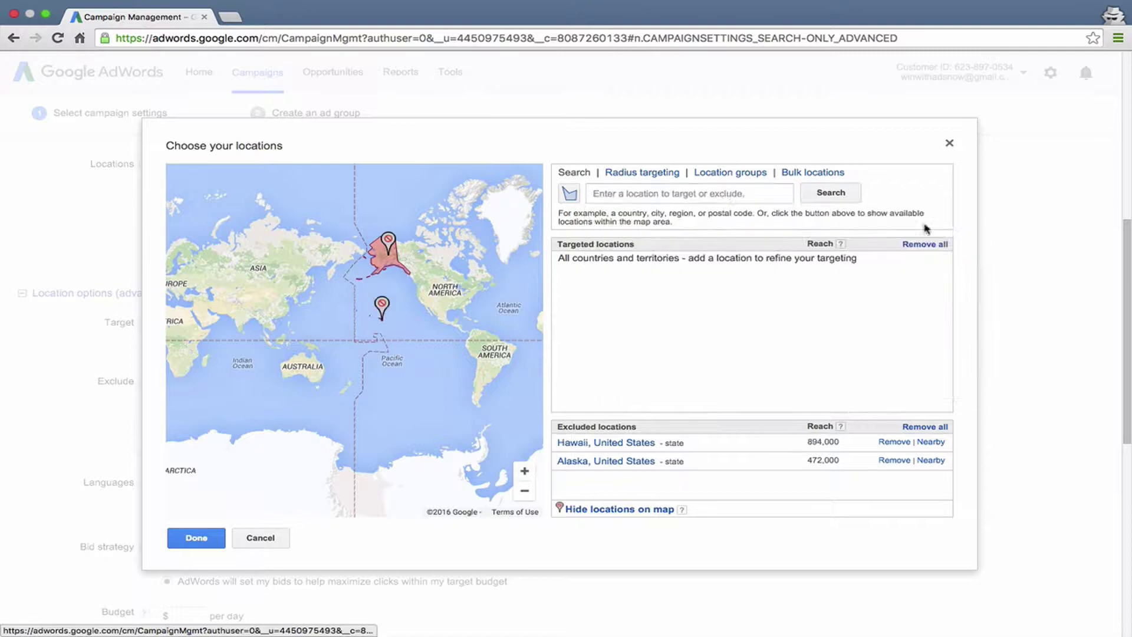
# Search for United States, add the country as a targeted location, and save the location choices.
pyautogui.click(675, 192)
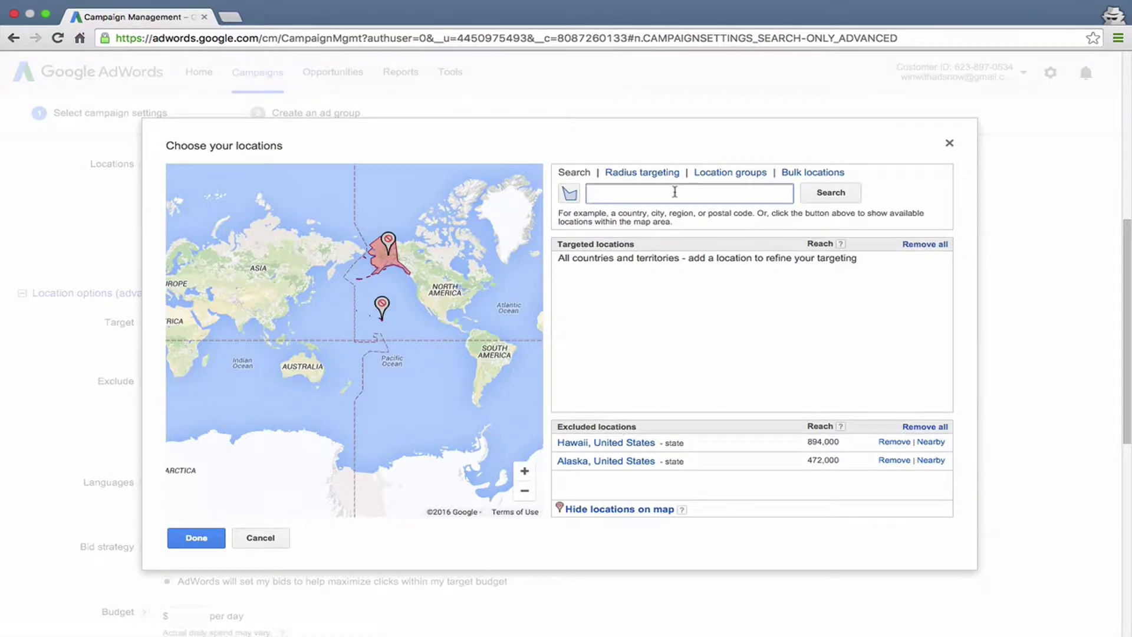
pyautogui.write('uni')
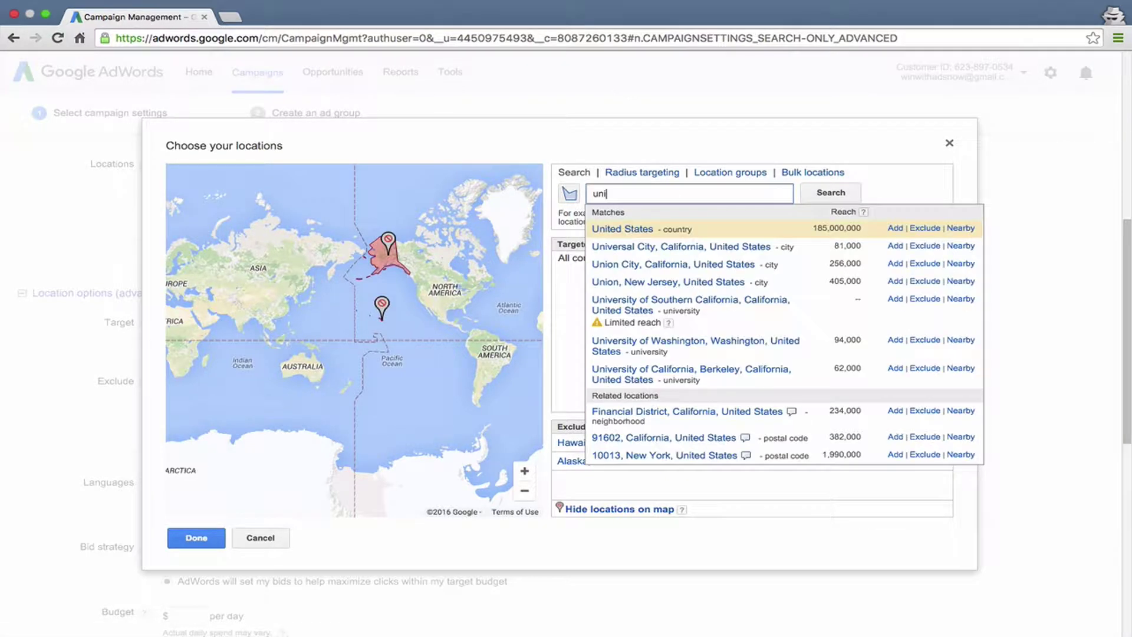
pyautogui.click(896, 228)
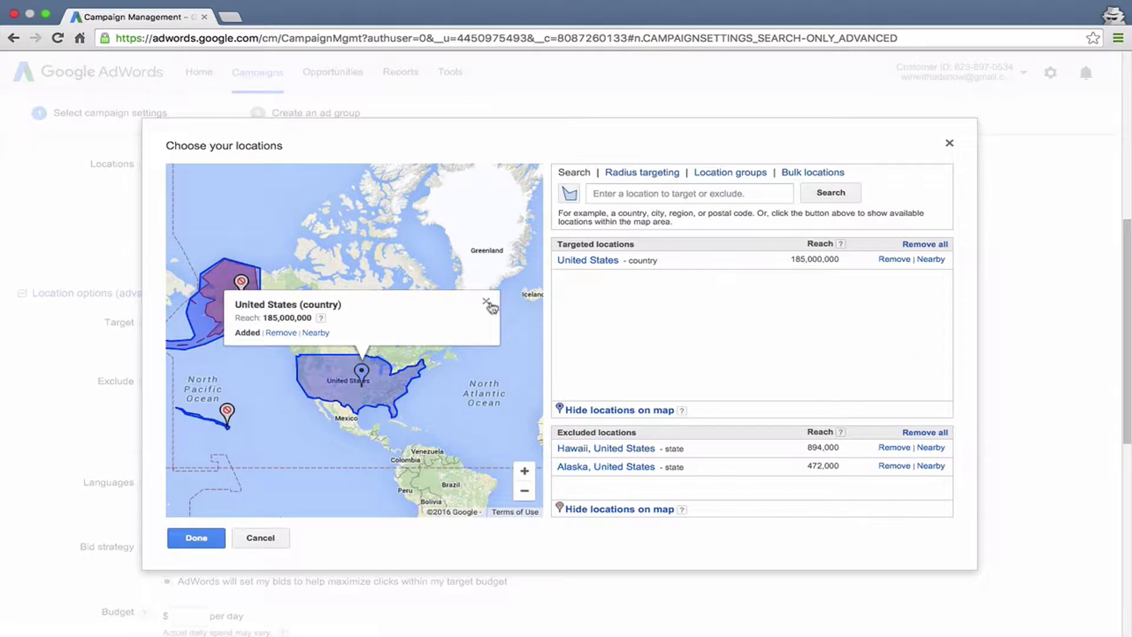
pyautogui.click(487, 302)
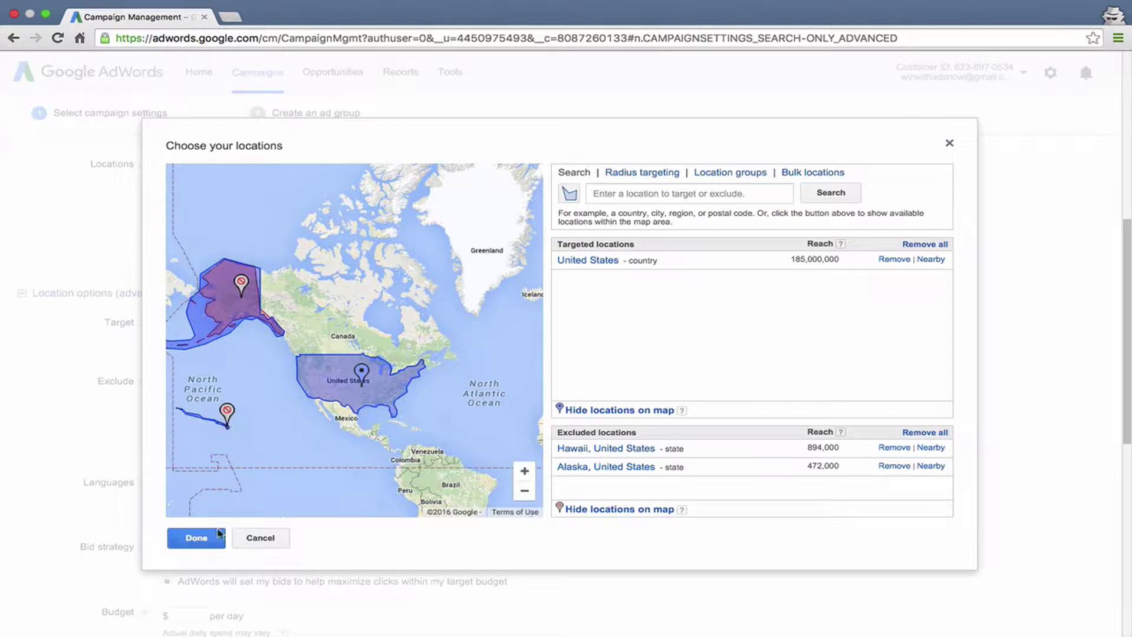
pyautogui.click(218, 533)
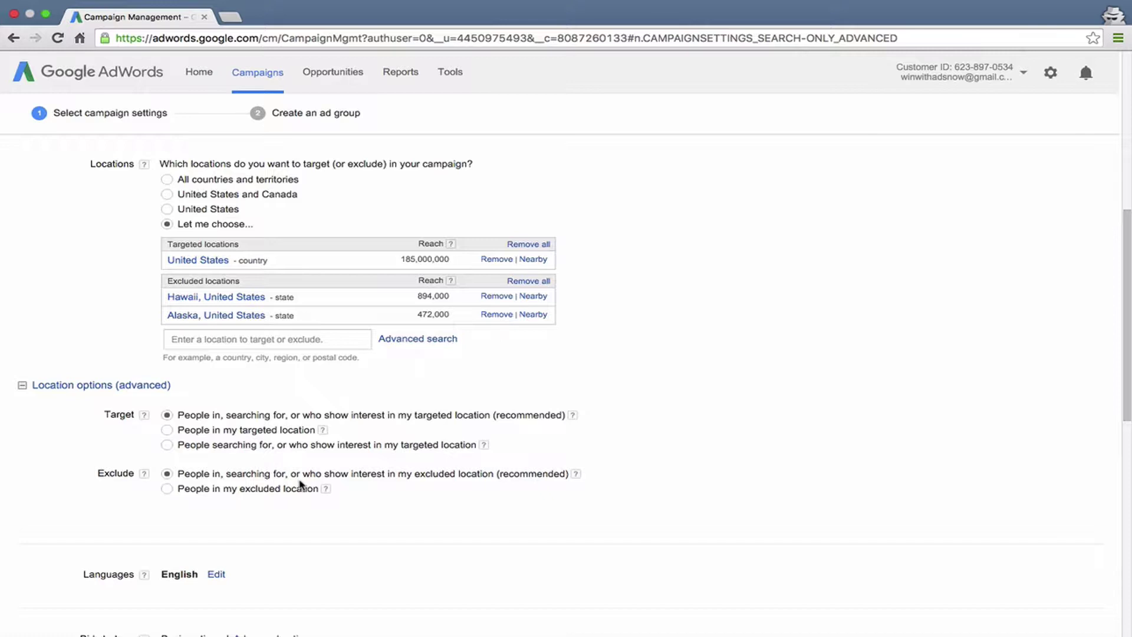
# Set the Exclude location option to "People in my excluded location".
pyautogui.scroll(-5, 300, 485)
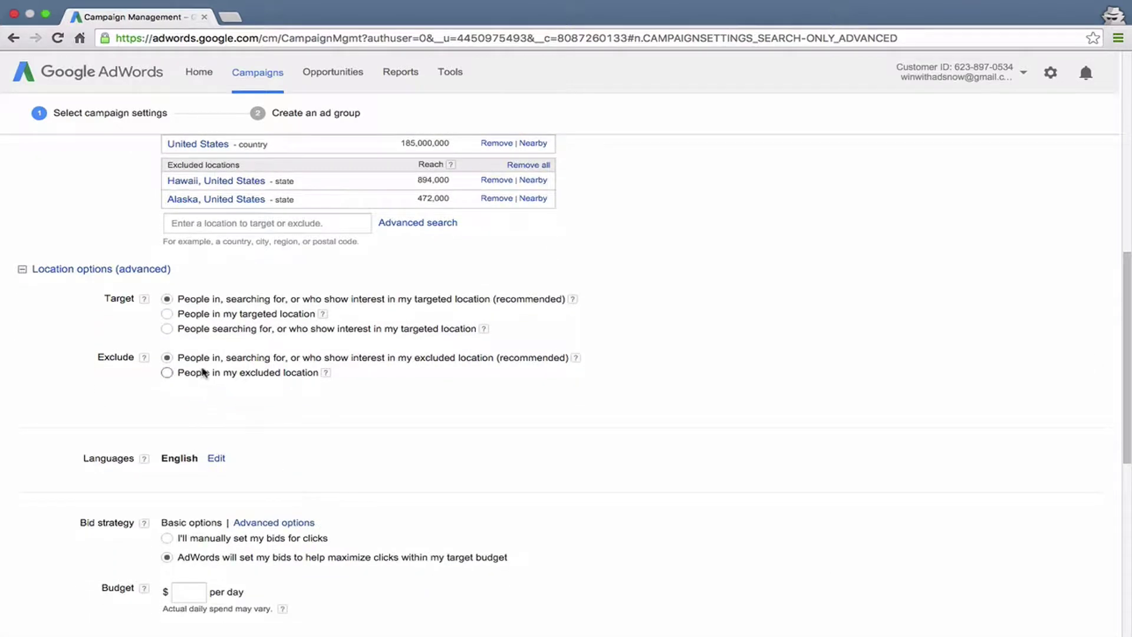
pyautogui.click(202, 373)
# Open the campaign's language choices and try the All languages option, keeping only English selected.
pyautogui.scroll(-3, 271, 401)
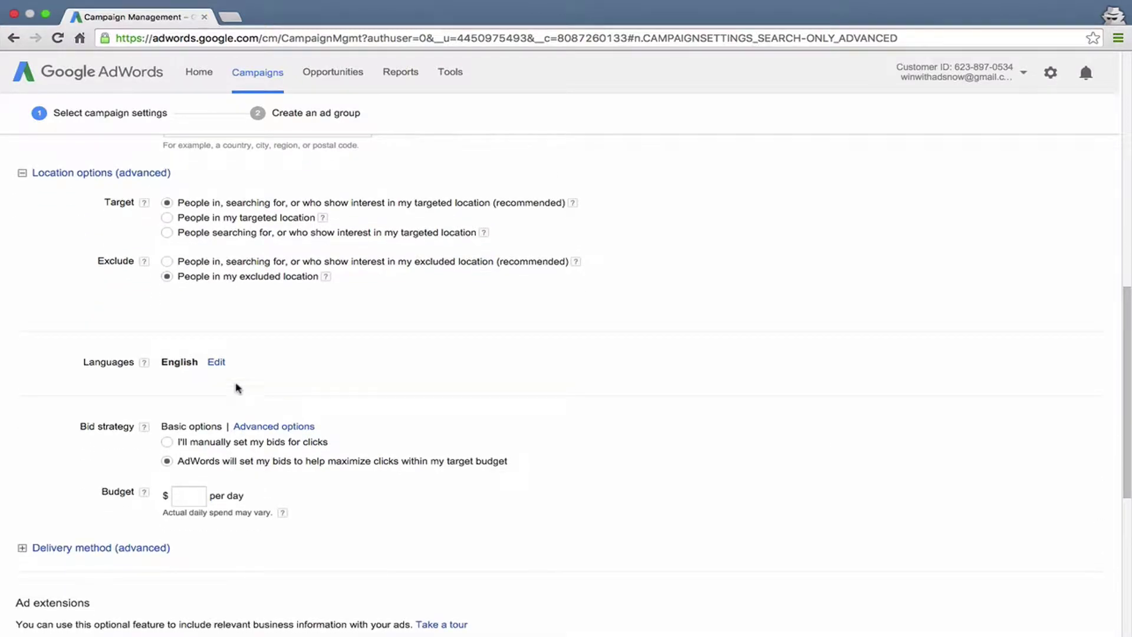
pyautogui.scroll(-2, 233, 377)
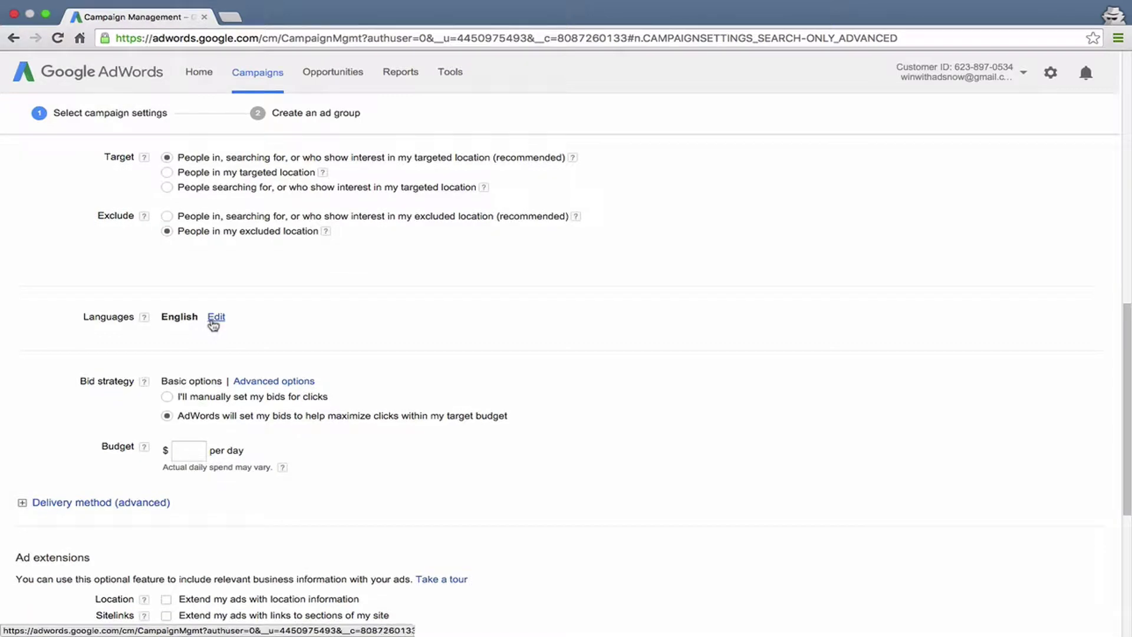
pyautogui.scroll(-2, 213, 325)
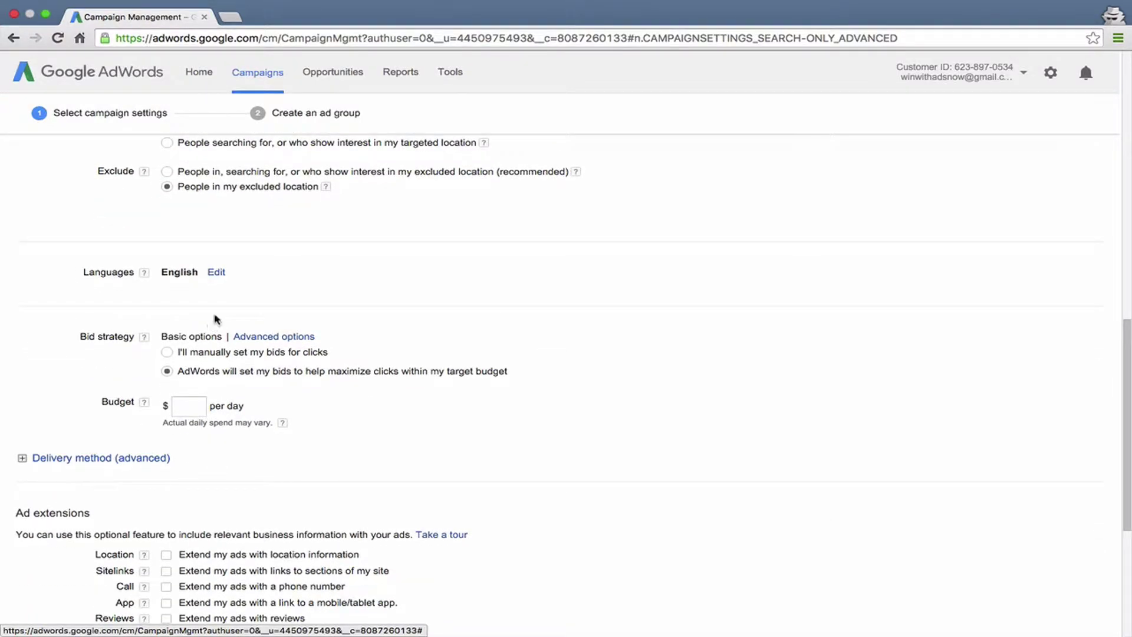
pyautogui.click(217, 273)
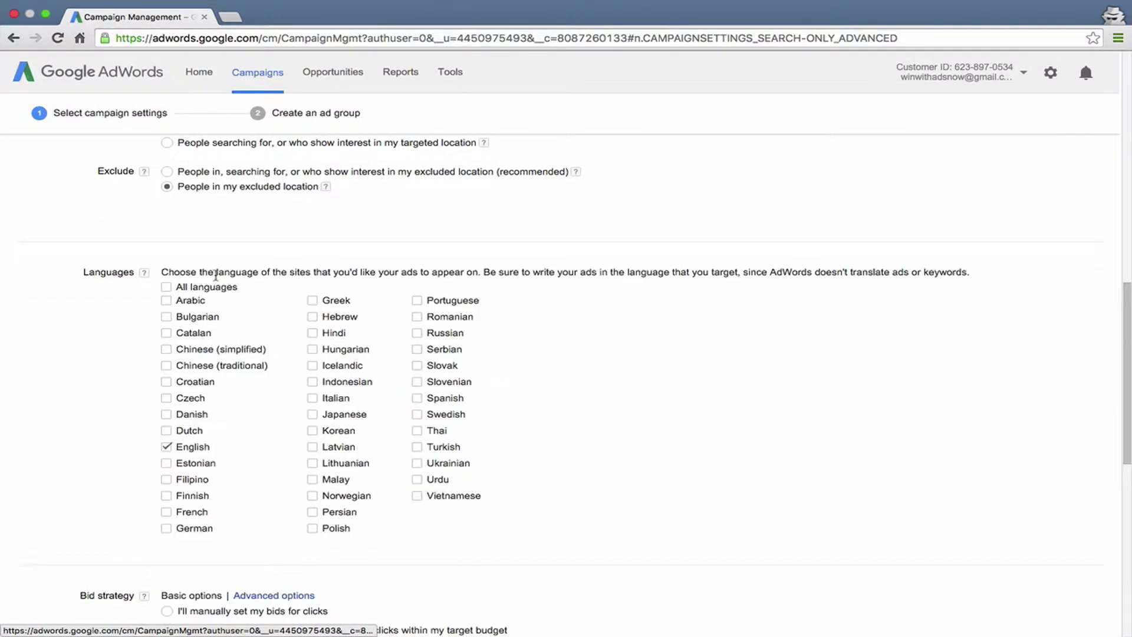
pyautogui.click(167, 287)
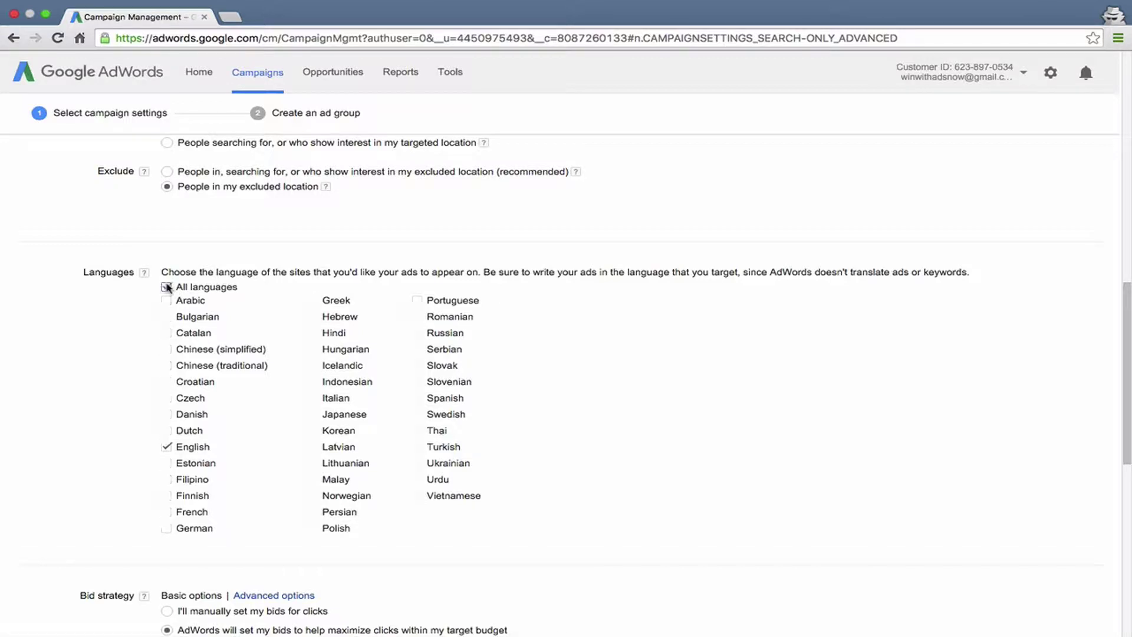
pyautogui.click(167, 287)
# Set the bid strategy to "I'll manually set my bids for clicks".
pyautogui.scroll(-1, 263, 428)
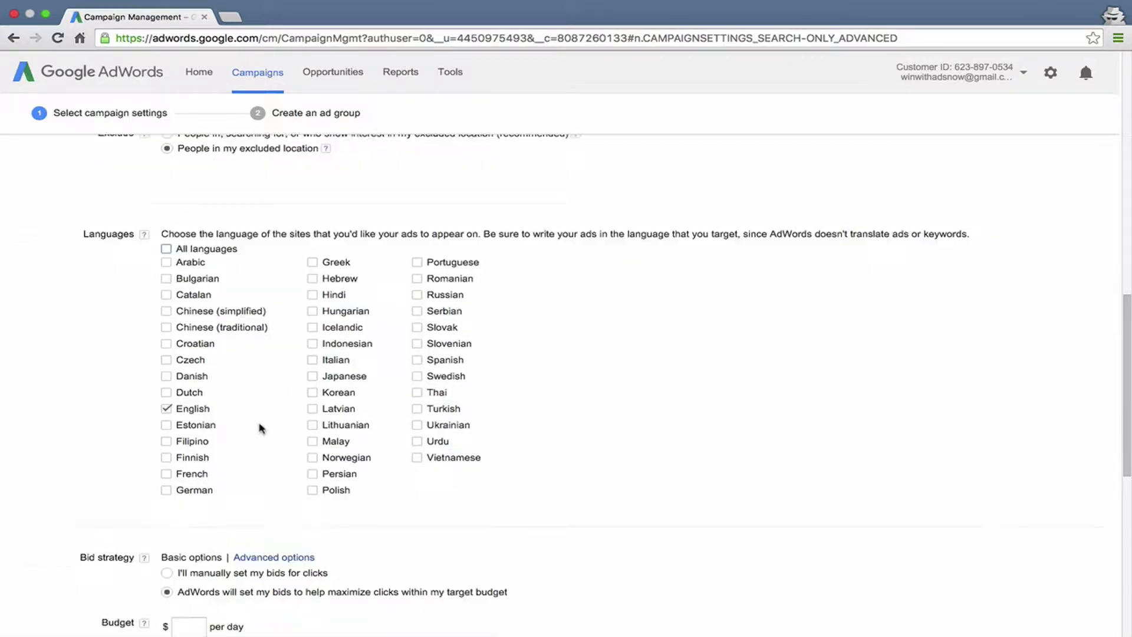
pyautogui.scroll(-1, 262, 428)
pyautogui.scroll(-3, 263, 428)
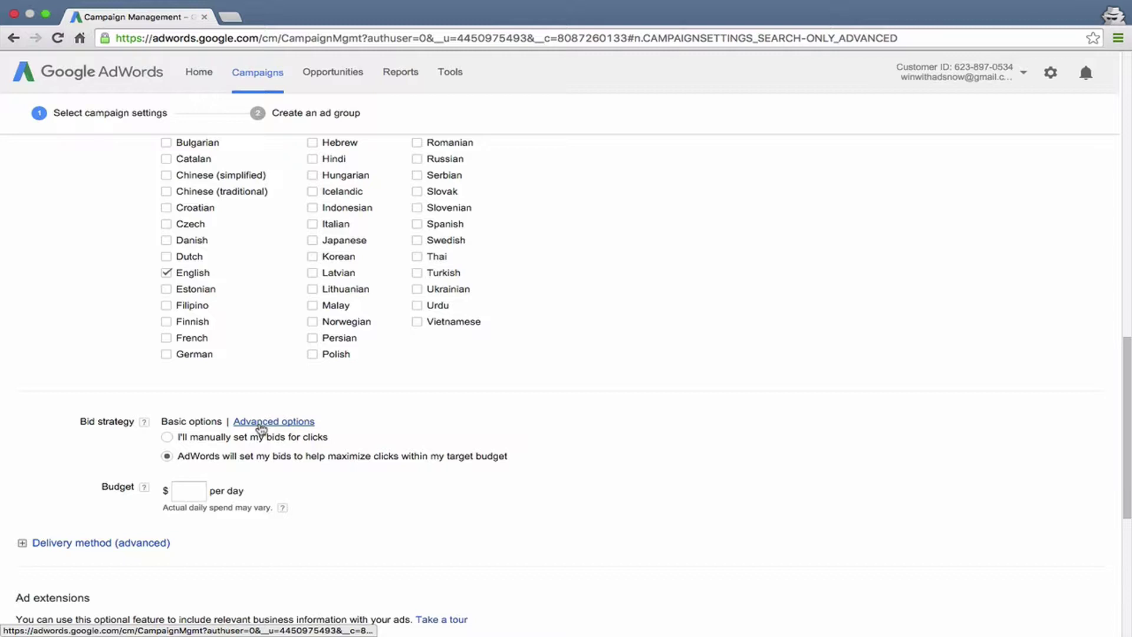
pyautogui.scroll(-1, 147, 396)
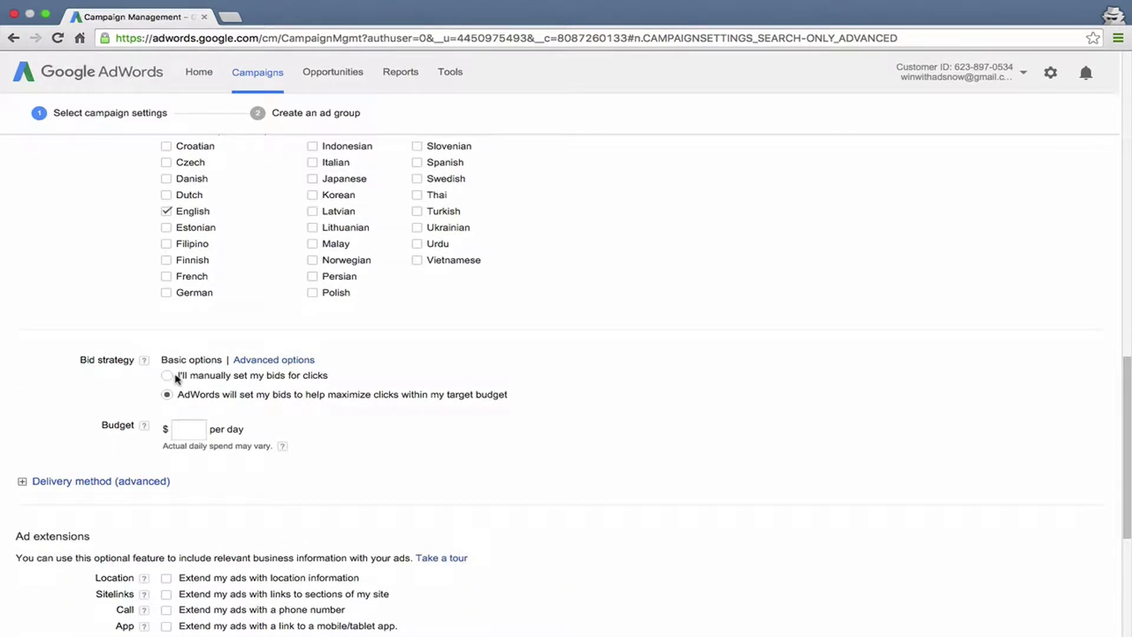
pyautogui.click(168, 376)
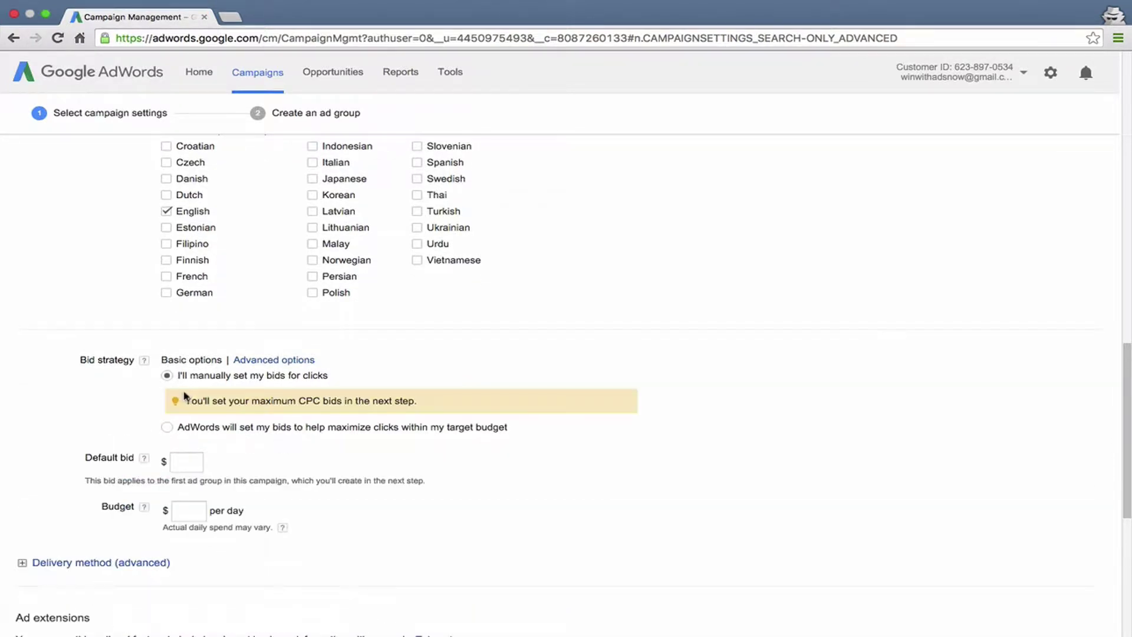
# Set the default bid for the campaign's first ad group to $1.
pyautogui.scroll(-2, 185, 396)
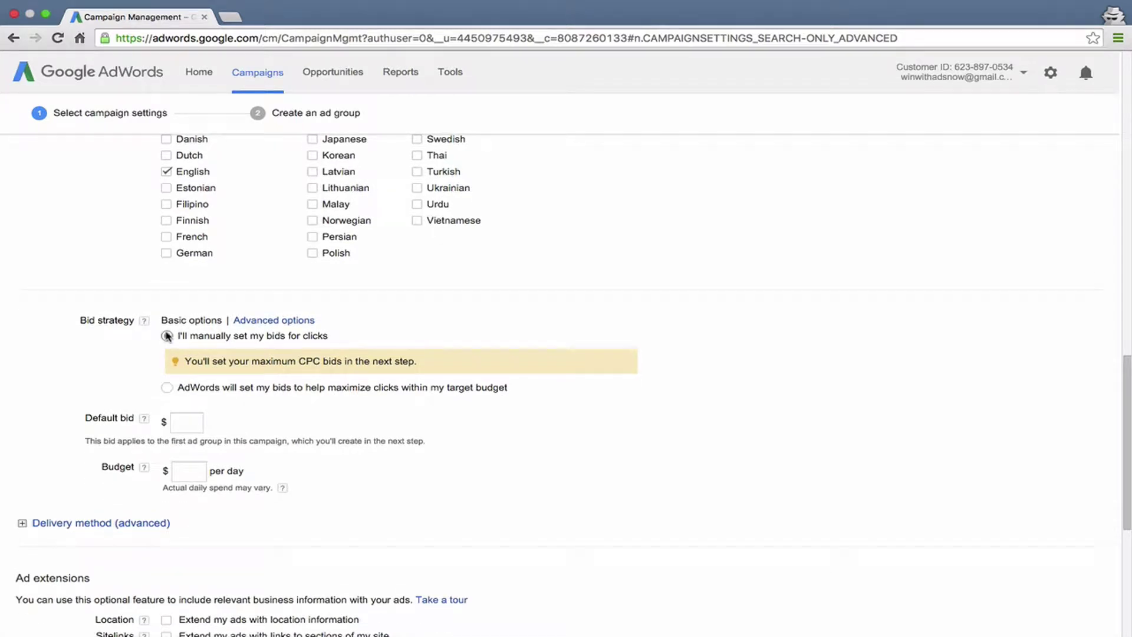
pyautogui.scroll(-3, 212, 350)
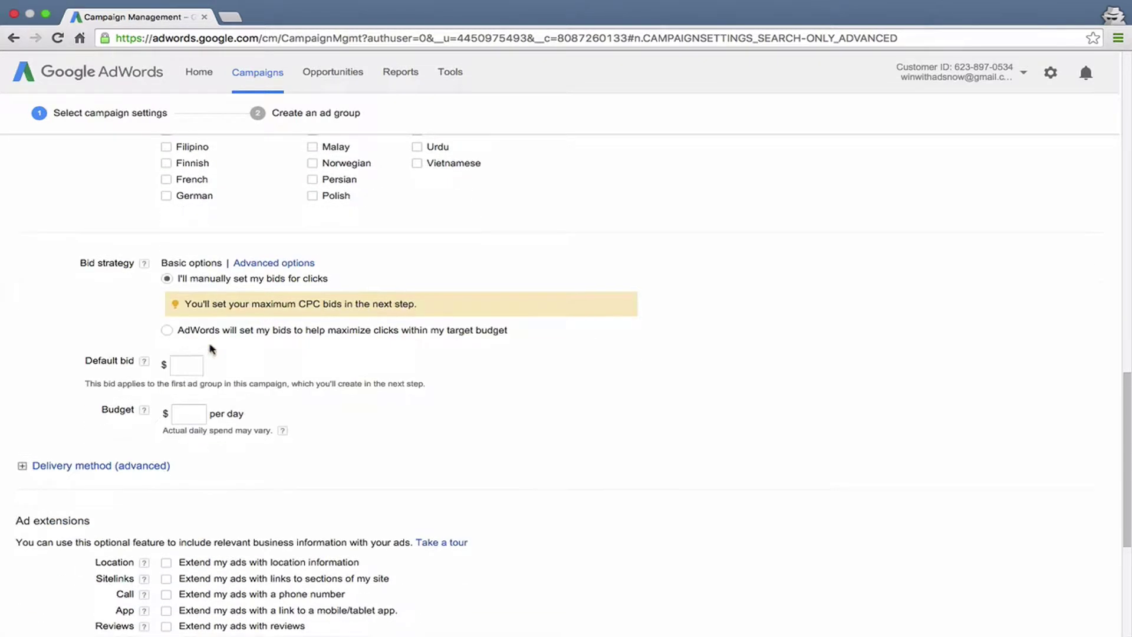
pyautogui.click(190, 365)
pyautogui.write('1')
pyautogui.click(245, 380)
# Set the campaign budget to $100 per day.
pyautogui.scroll(-2, 233, 364)
pyautogui.scroll(-1, 235, 363)
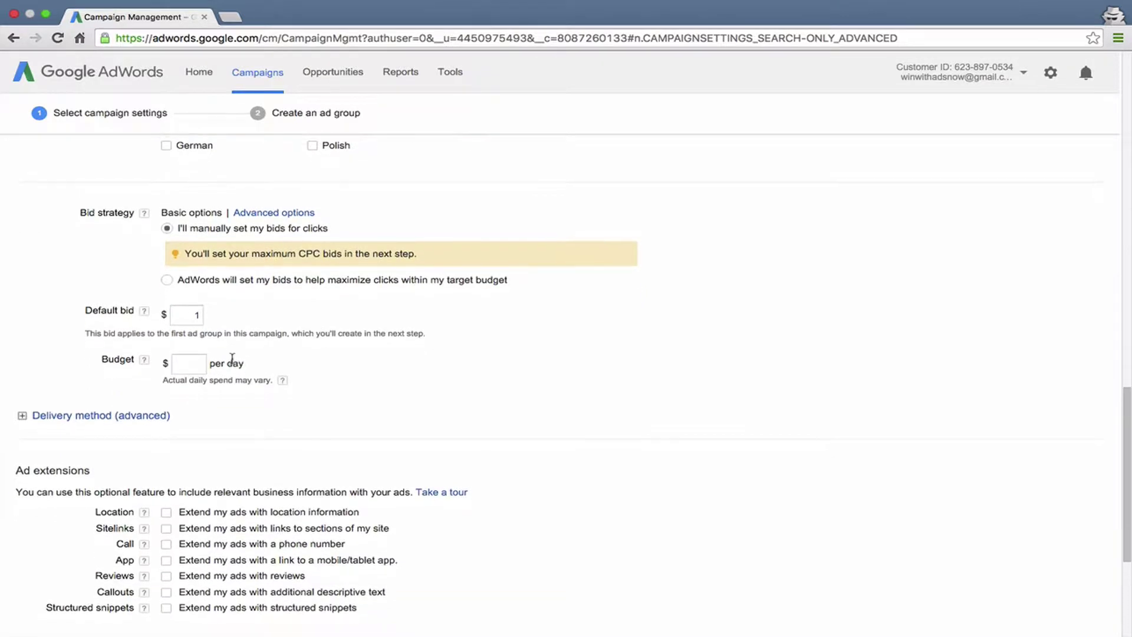
pyautogui.click(178, 364)
pyautogui.write('100')
pyautogui.click(299, 406)
# Expand the advanced delivery method settings, compare the Standard and Accelerated options, and choose Accelerated.
pyautogui.scroll(-1, 297, 397)
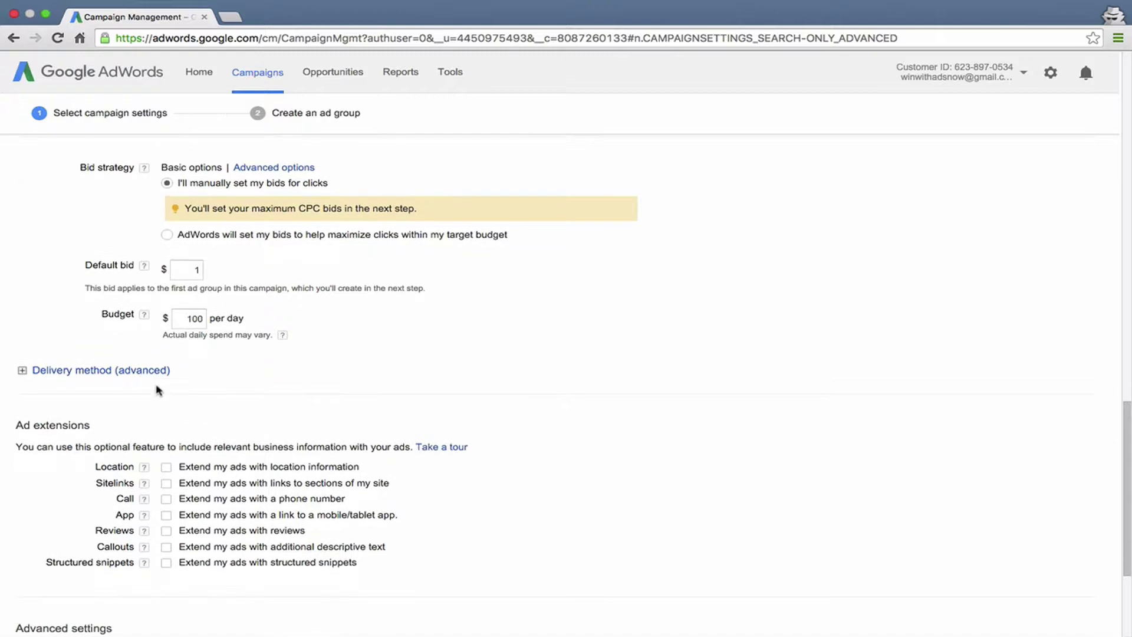
pyautogui.click(139, 372)
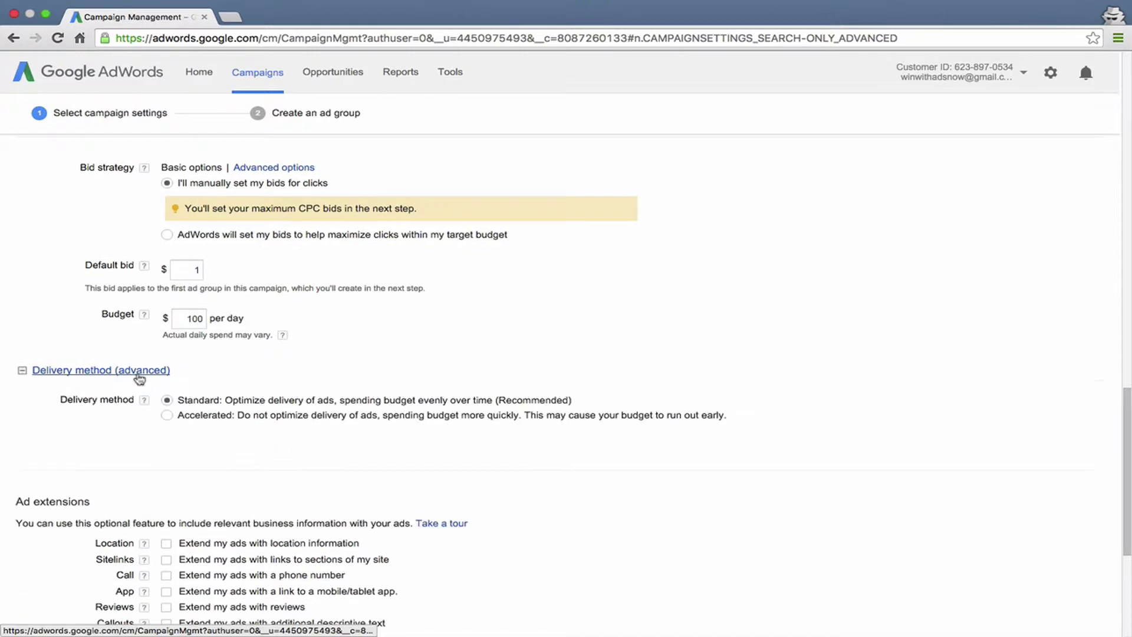
pyautogui.scroll(-1, 252, 384)
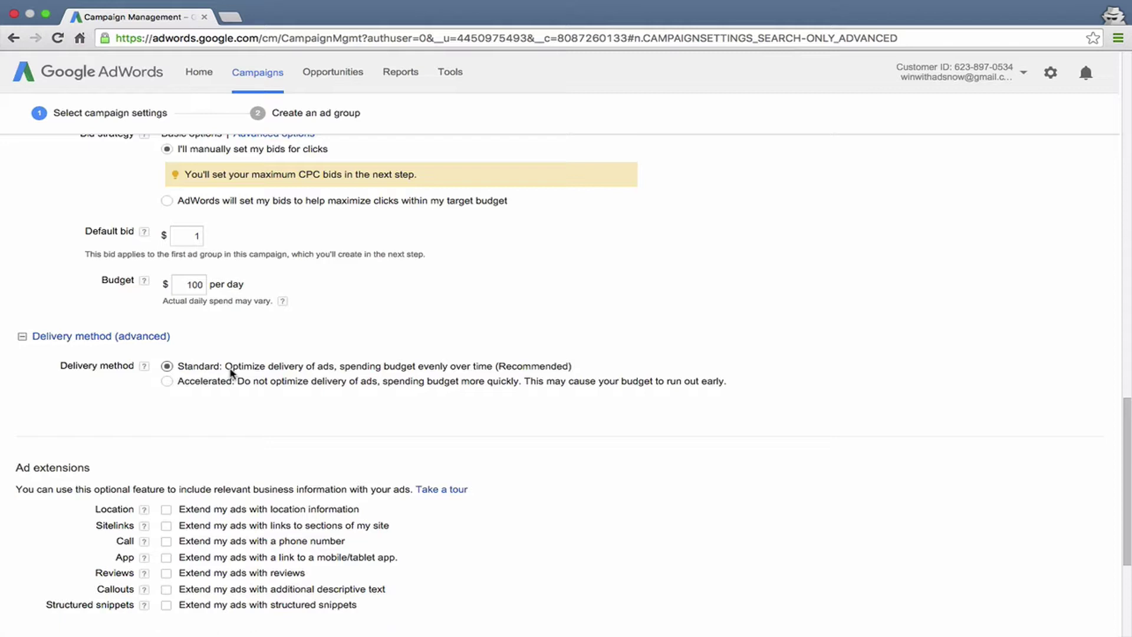
pyautogui.click(212, 387)
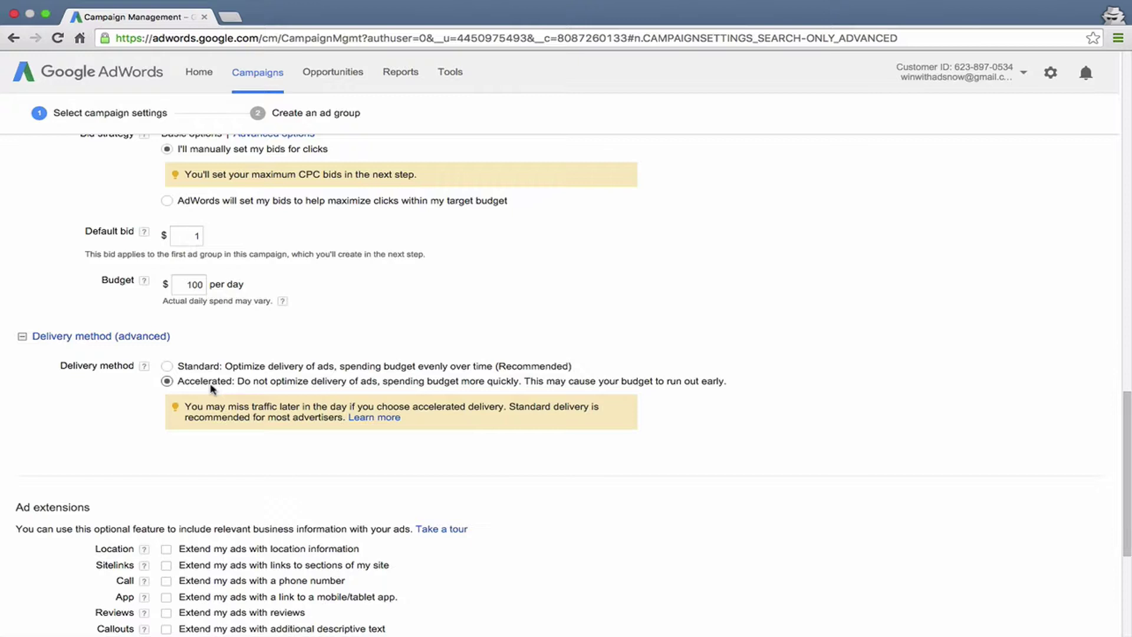
pyautogui.scroll(-1, 213, 389)
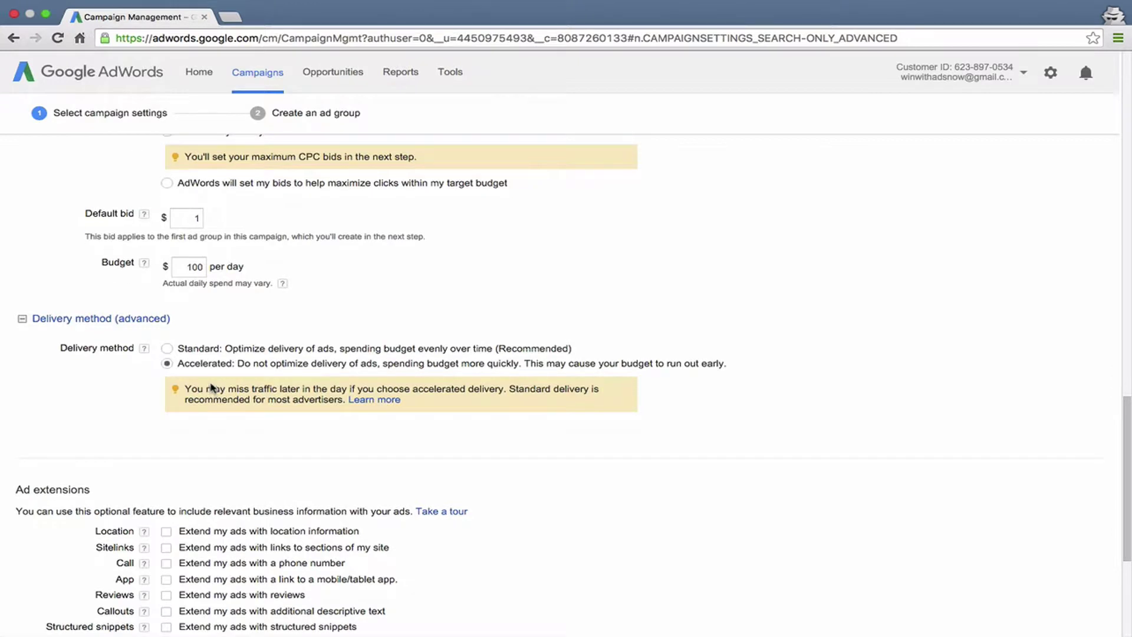
pyautogui.click(208, 348)
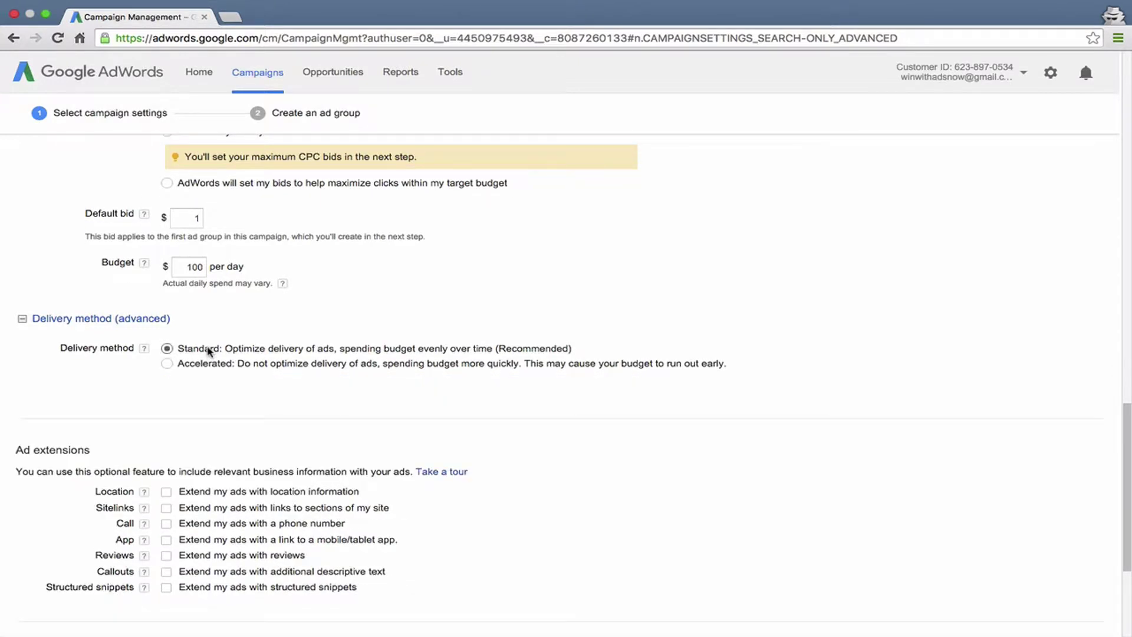
pyautogui.click(202, 365)
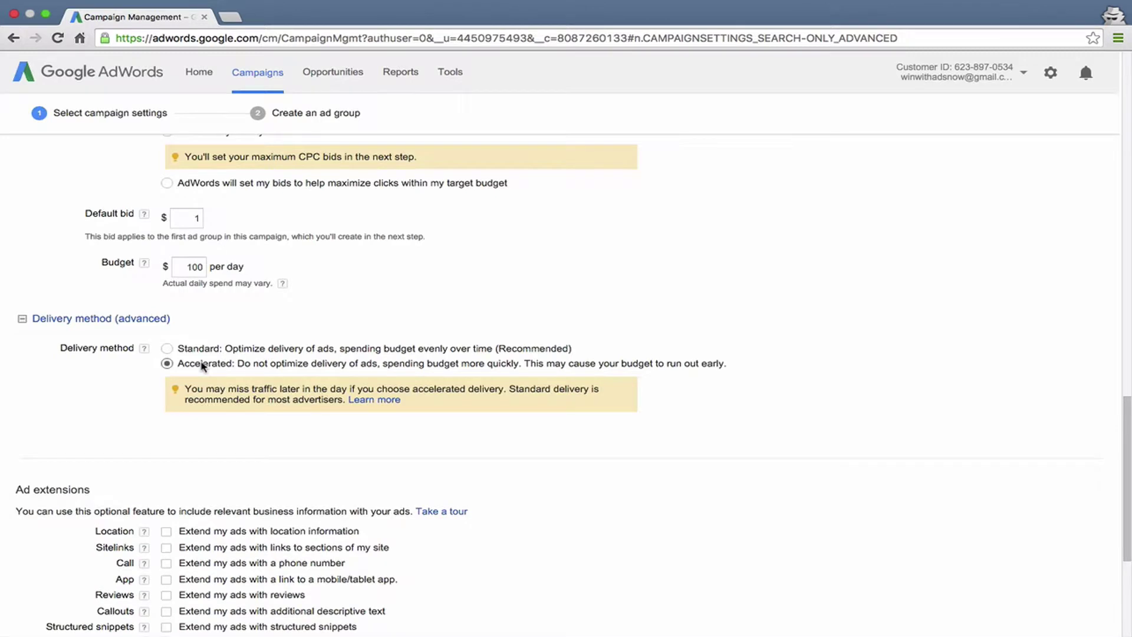
# Expand the advanced schedule settings and create a custom ad schedule, reviewing its day choices but keeping All days.
pyautogui.scroll(-3, 202, 366)
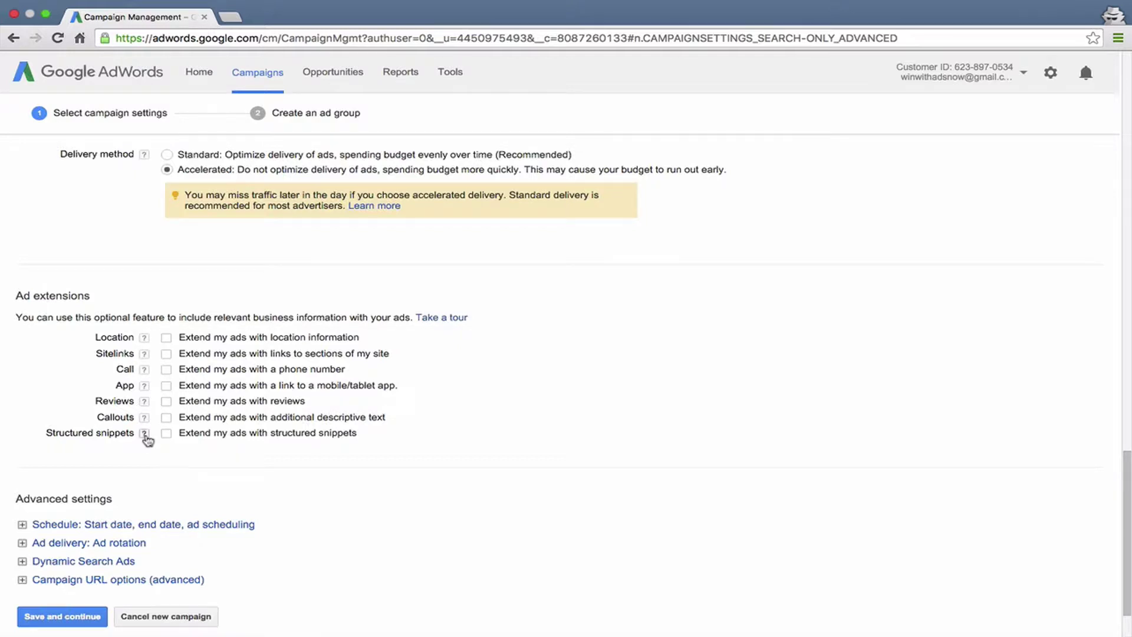
pyautogui.scroll(-3, 148, 439)
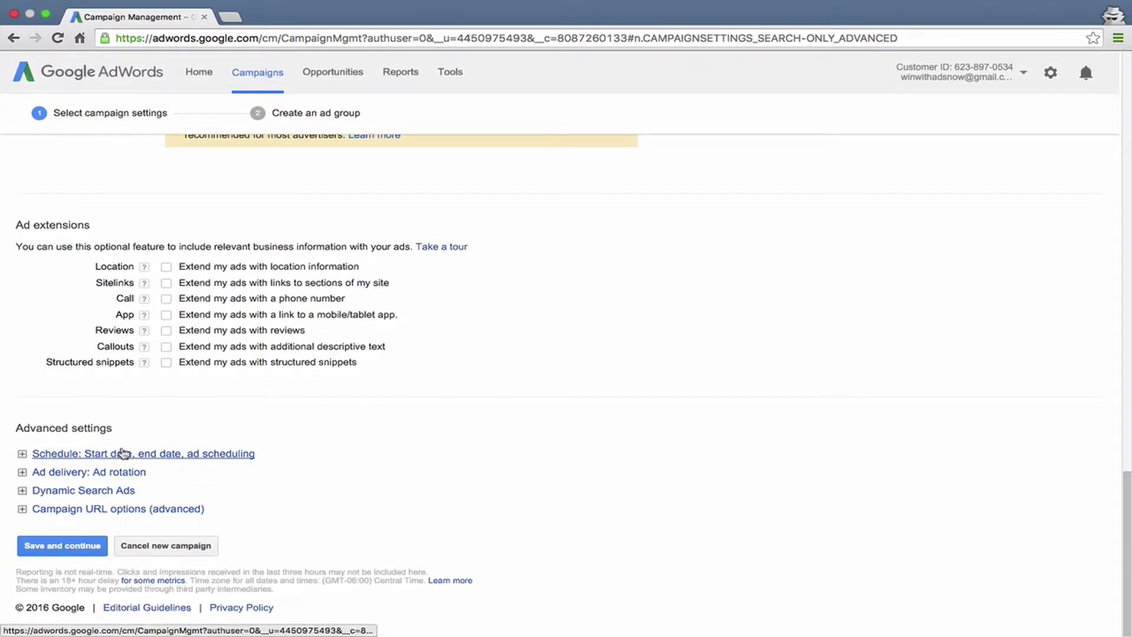
pyautogui.click(122, 453)
pyautogui.scroll(-2, 190, 409)
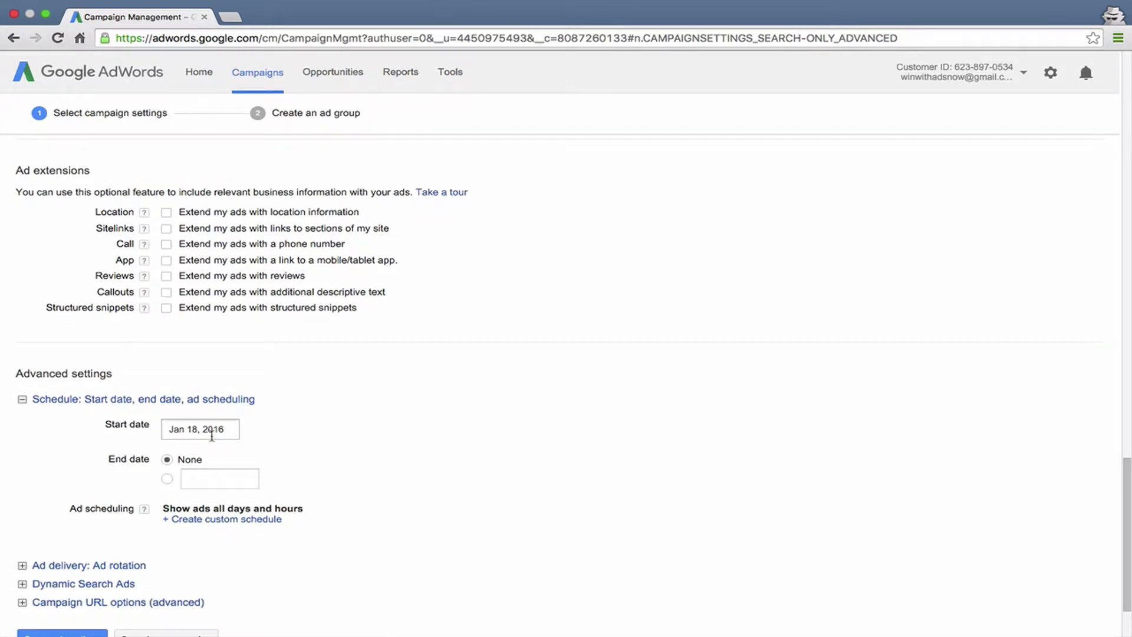
pyautogui.scroll(-1, 218, 419)
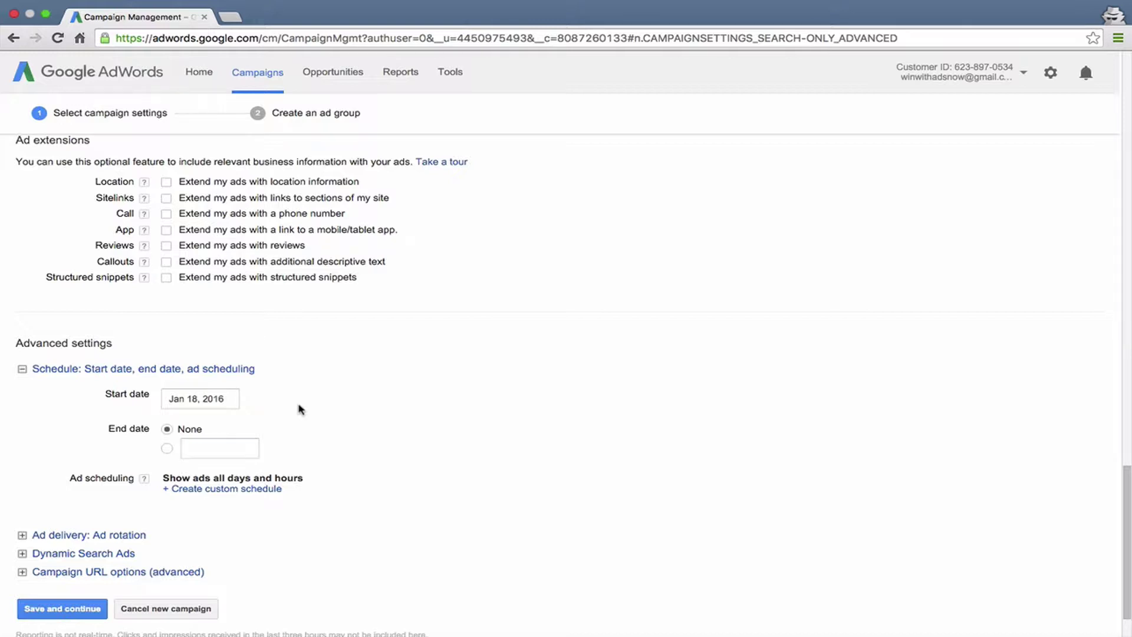
pyautogui.scroll(-2, 300, 409)
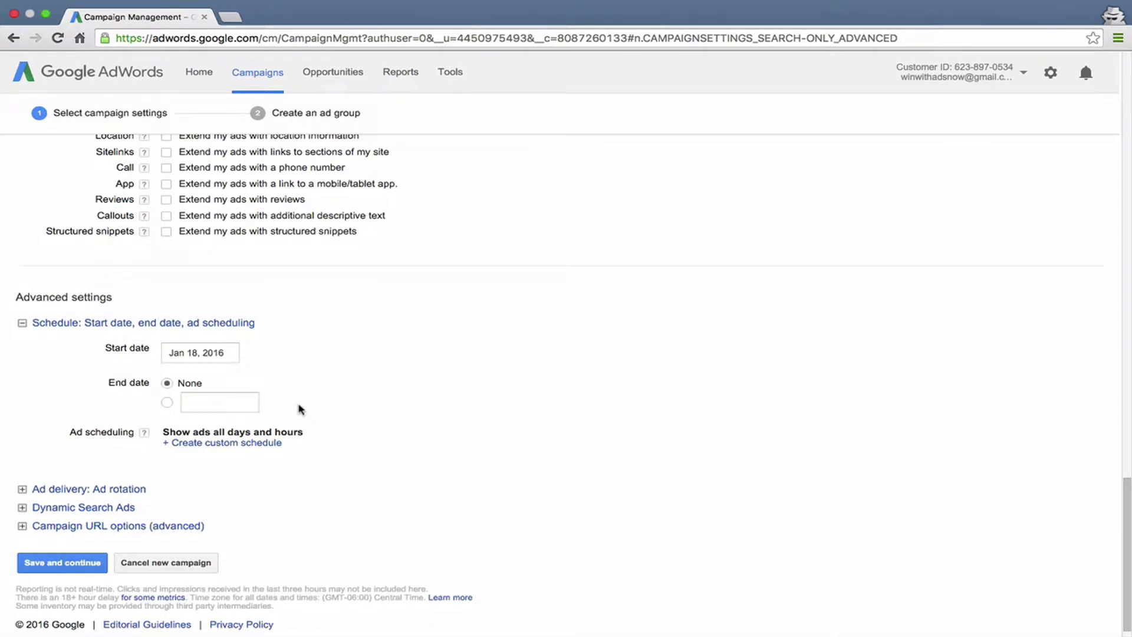
pyautogui.click(239, 443)
pyautogui.click(225, 442)
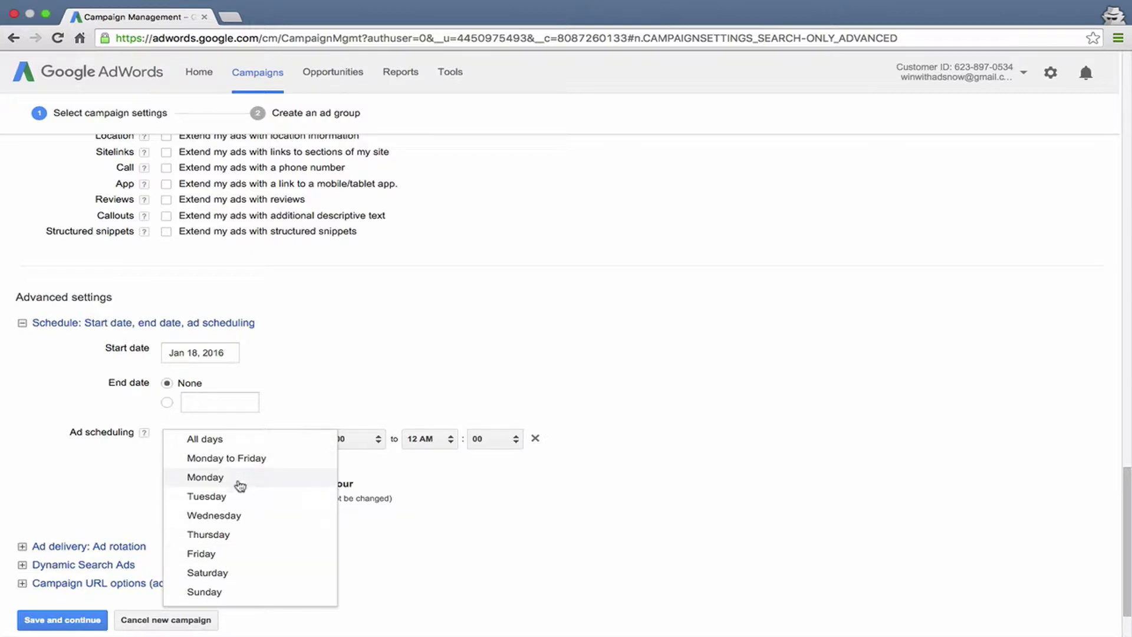
pyautogui.click(373, 354)
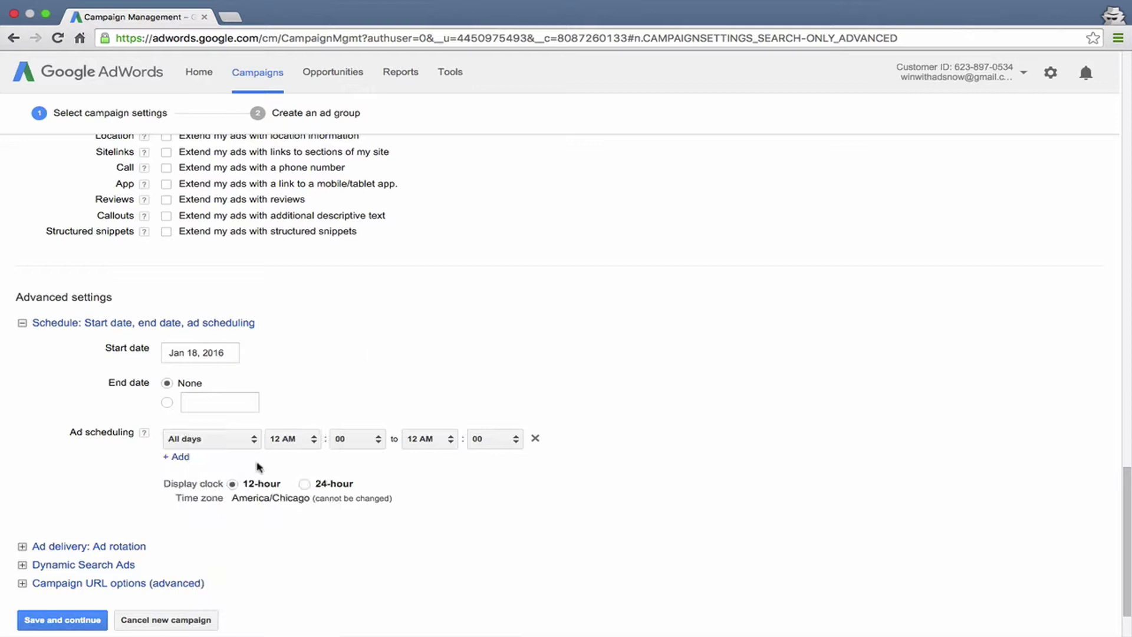
# Check the time zone used for ad scheduling, and collapse the schedule settings.
pyautogui.moveTo(152, 500); pyautogui.dragTo(397, 498)
pyautogui.click(384, 421)
pyautogui.scroll(-2, 239, 499)
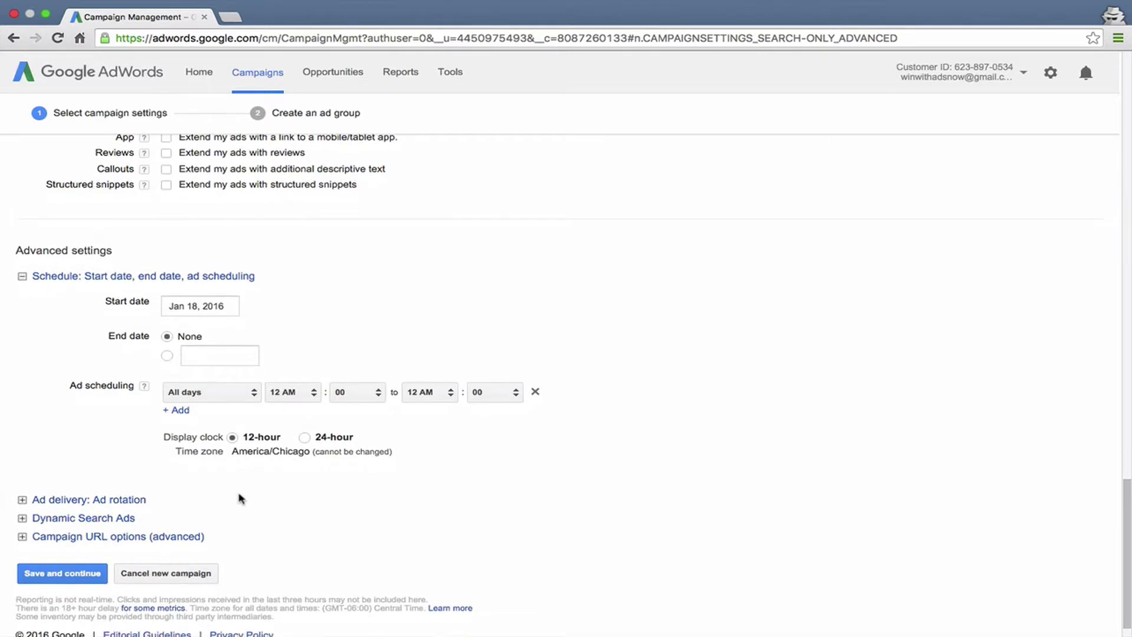
pyautogui.click(171, 277)
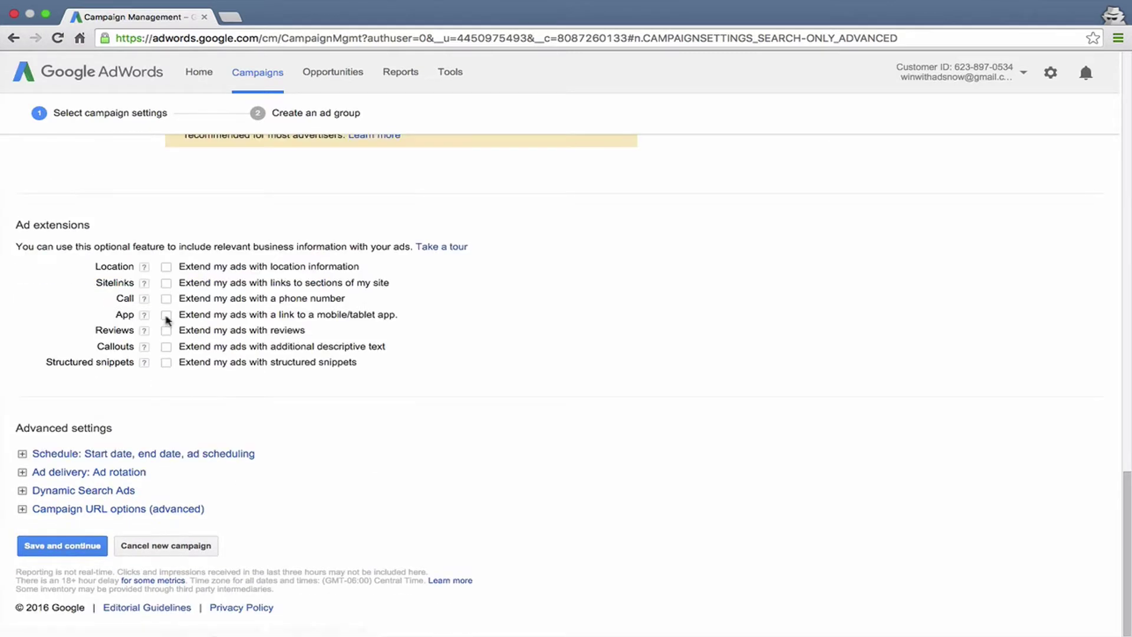
# Expand the advanced ad delivery settings and set the ad rotation to Rotate indefinitely.
pyautogui.click(70, 473)
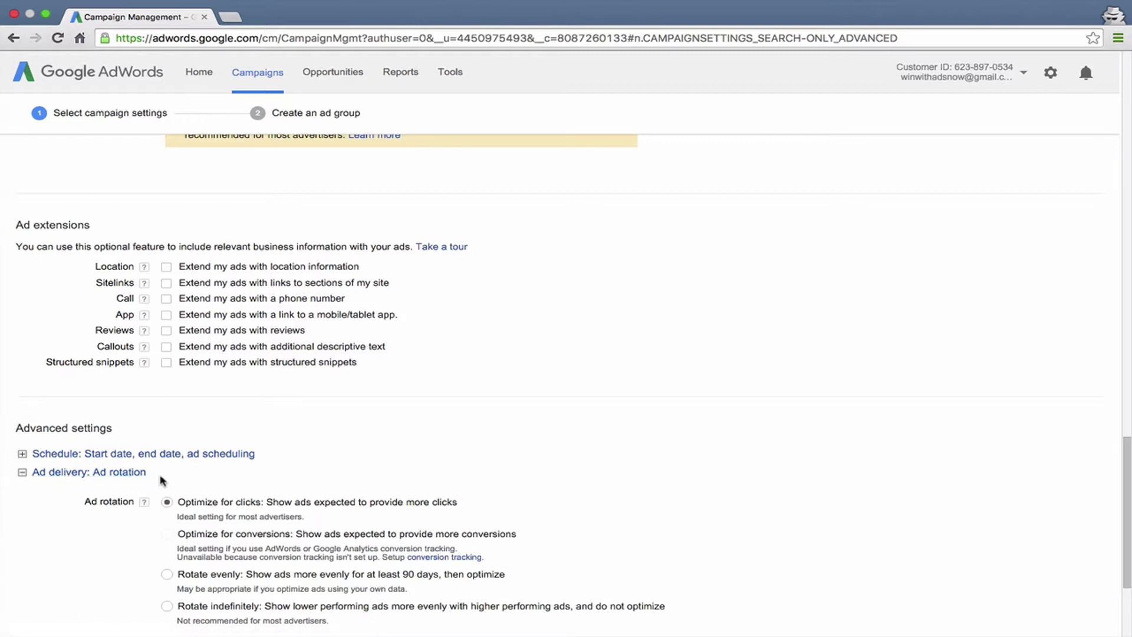
pyautogui.scroll(-3, 163, 481)
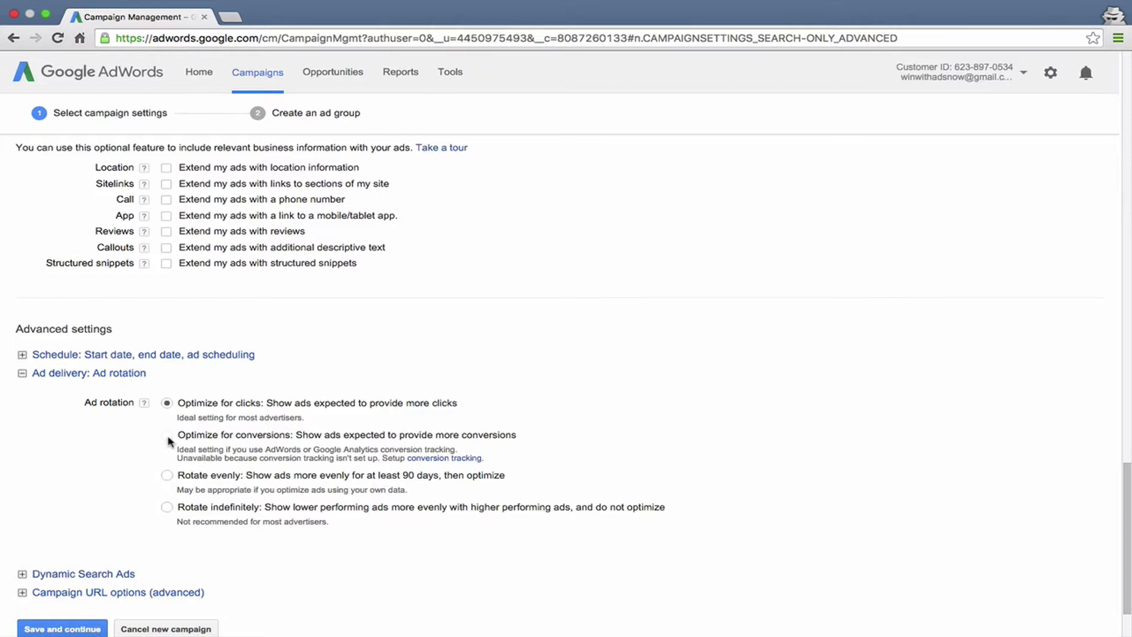
pyautogui.click(193, 406)
pyautogui.click(187, 511)
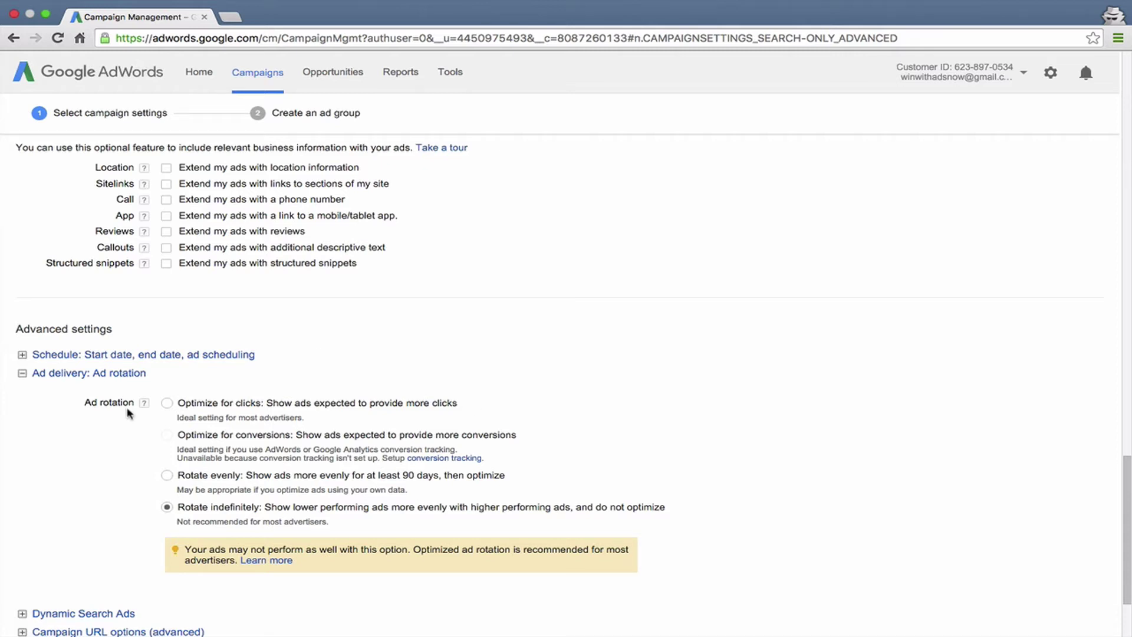
# Review the Dynamic Search Ads settings and collapse them, and expand the advanced campaign URL options to examine the tracking template and custom parameter fields.
pyautogui.scroll(-3, 87, 460)
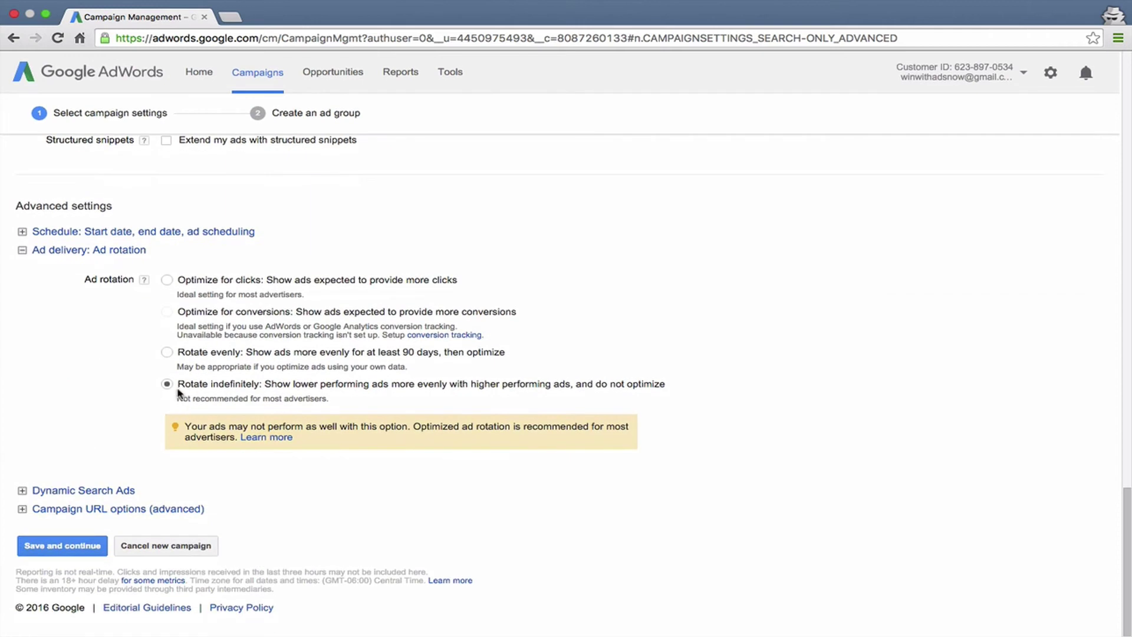
pyautogui.click(90, 491)
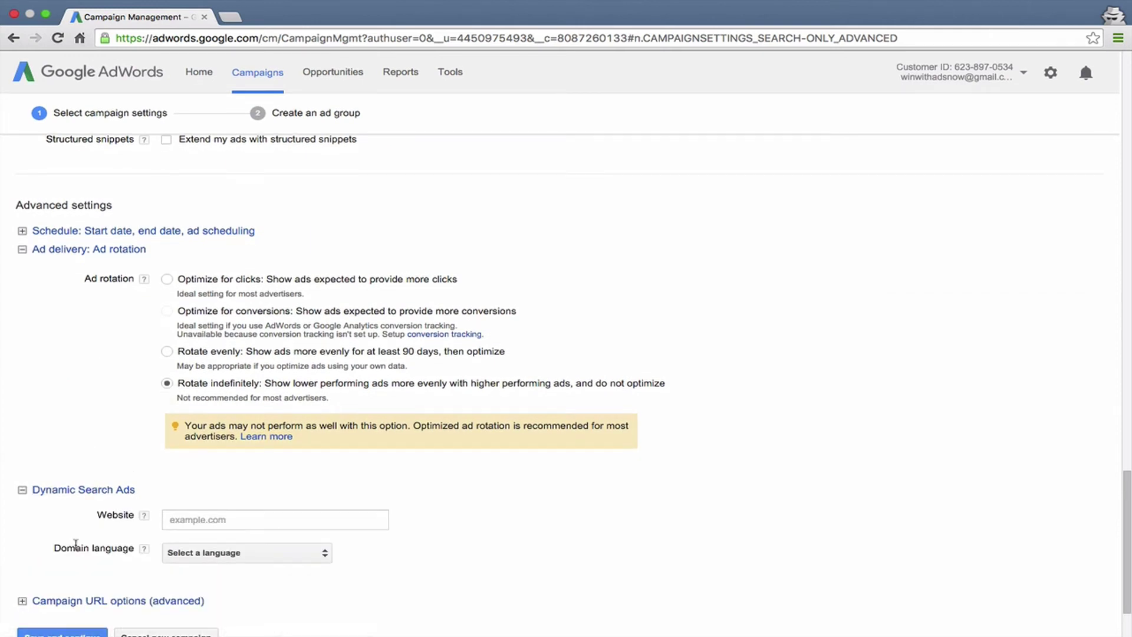
pyautogui.scroll(-1, 79, 543)
pyautogui.click(84, 487)
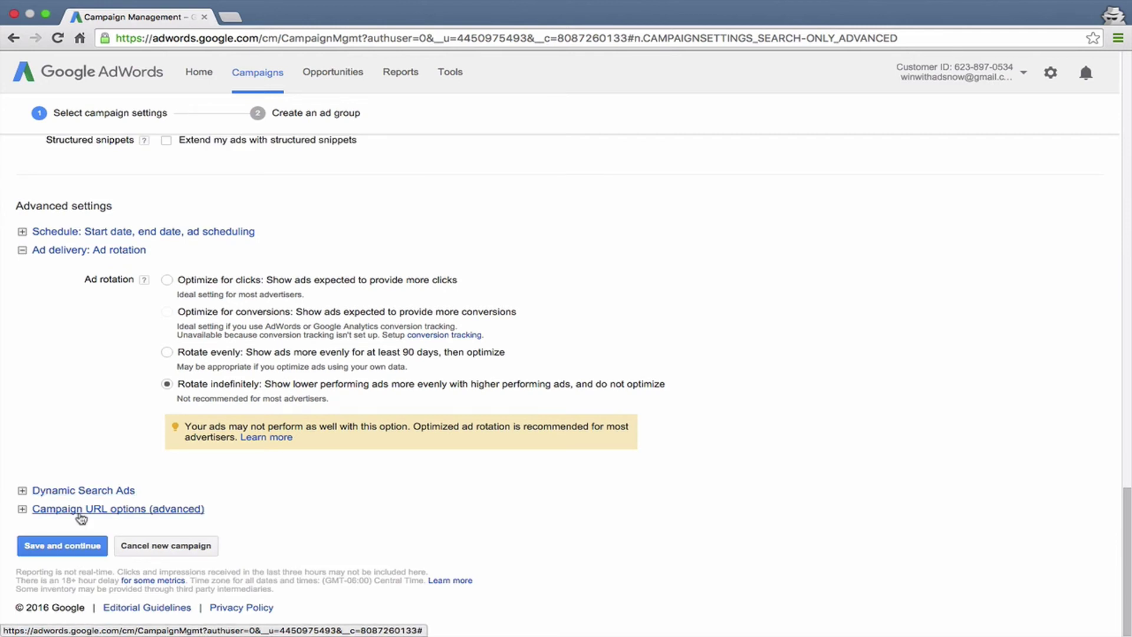
pyautogui.click(79, 513)
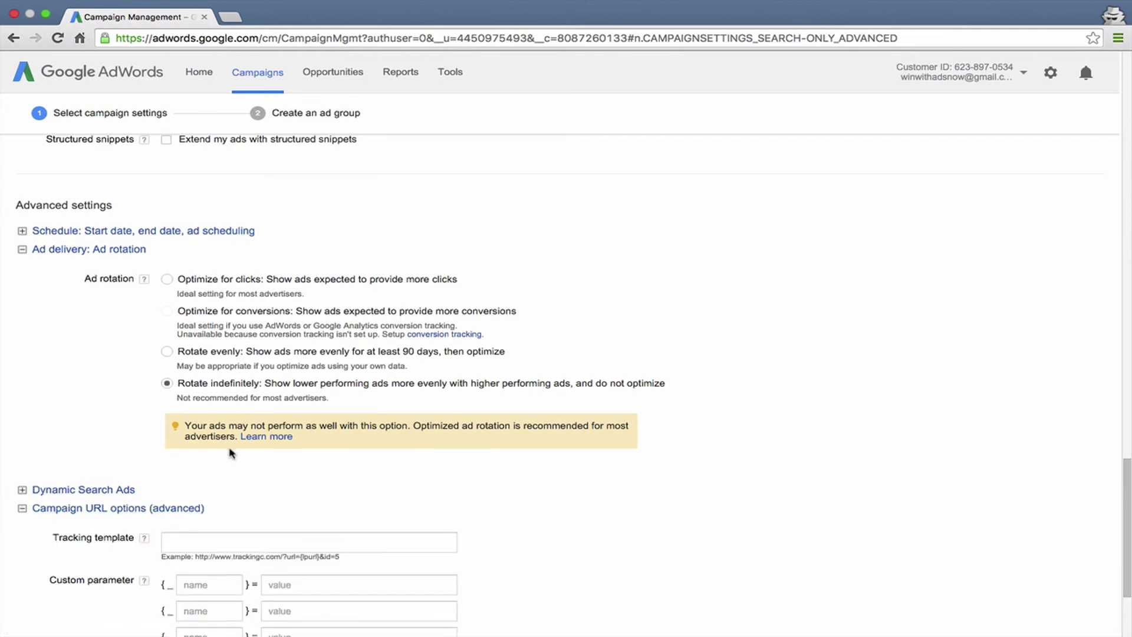
pyautogui.scroll(-3, 230, 453)
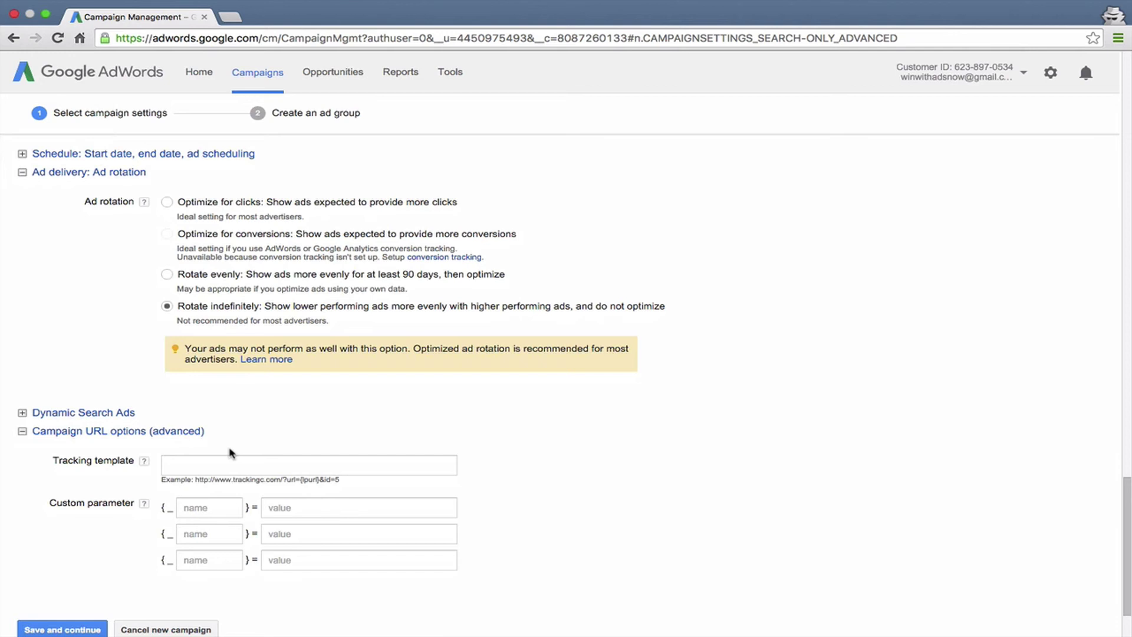